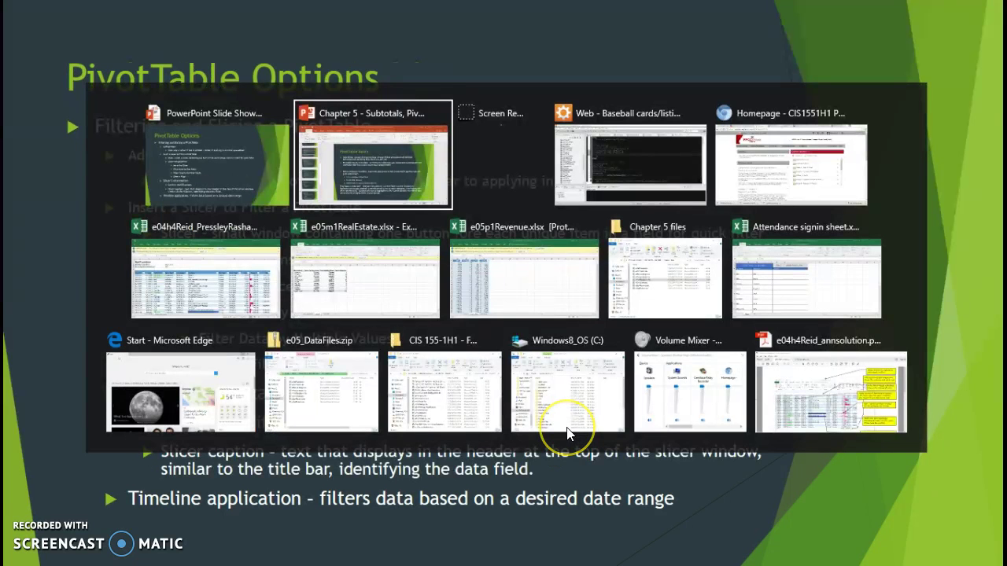
- Switch from the slide show to the e05m1RealEstate.xlsx workbook in Excel
key("Tab")
key("Tab")
key("Tab")
key("Tab")
key("Tab")
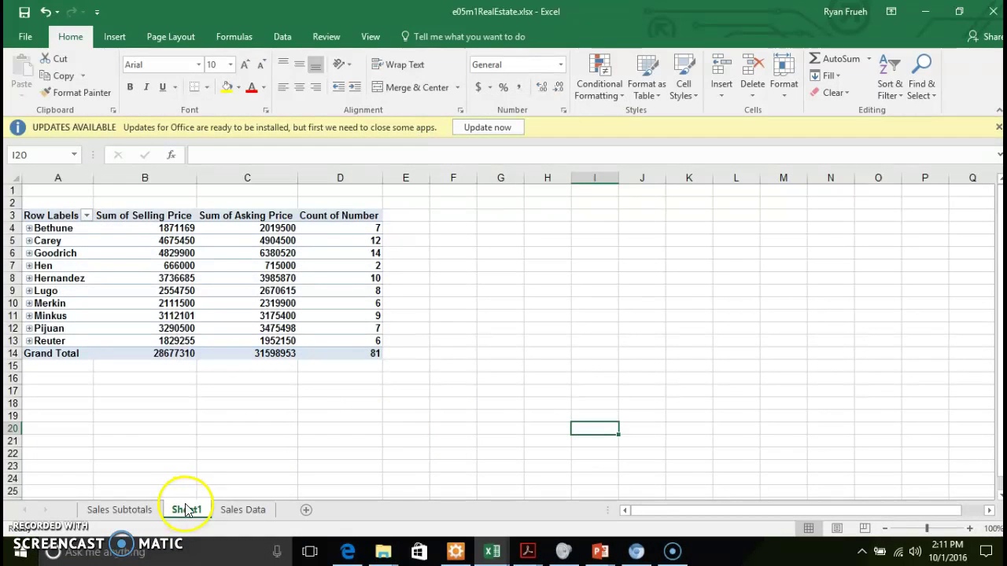
- Delete Sheet1, which holds the existing PivotTable, from the workbook
left_click(254, 512)
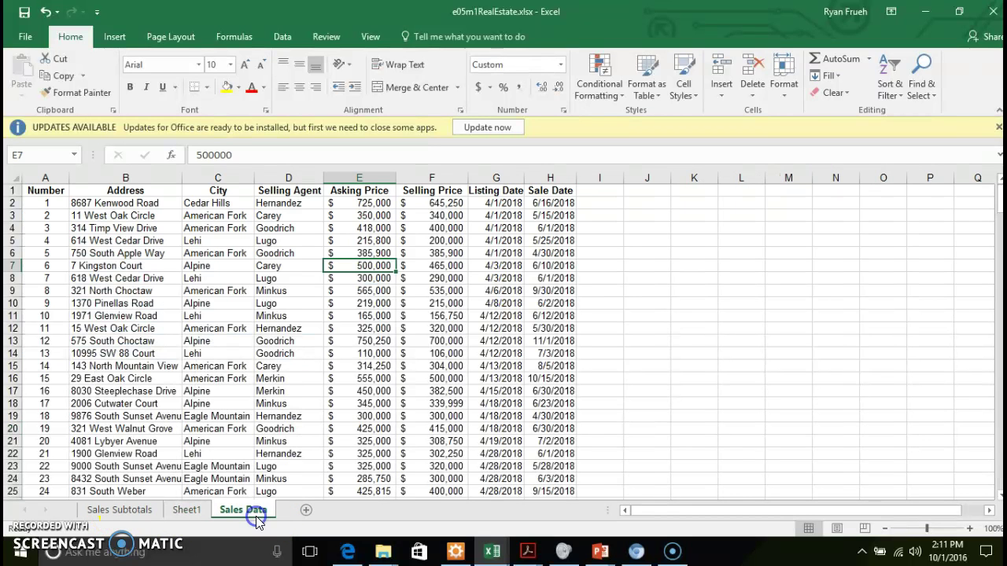
left_click(202, 519)
right_click(202, 520)
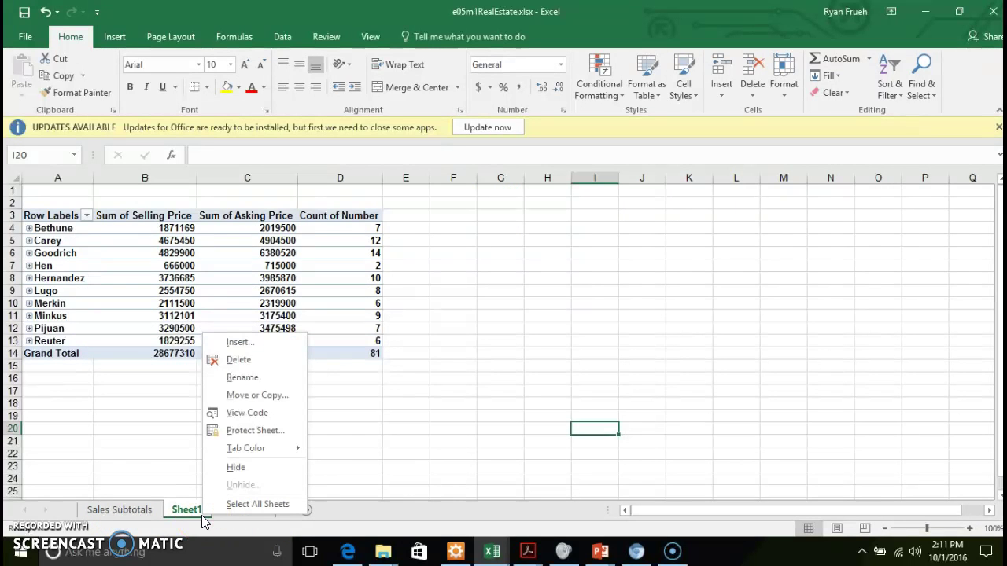
left_click(239, 359)
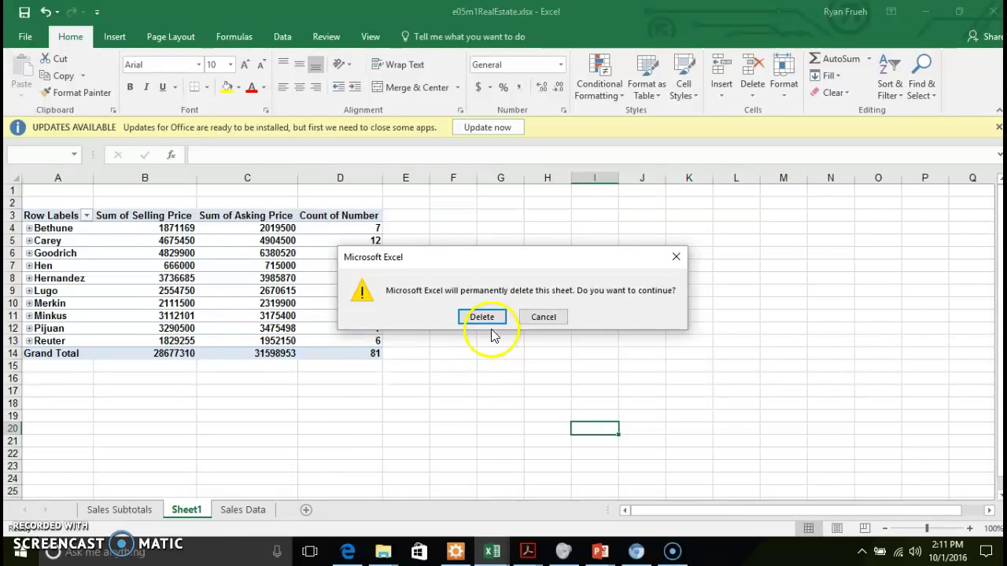
left_click(487, 319)
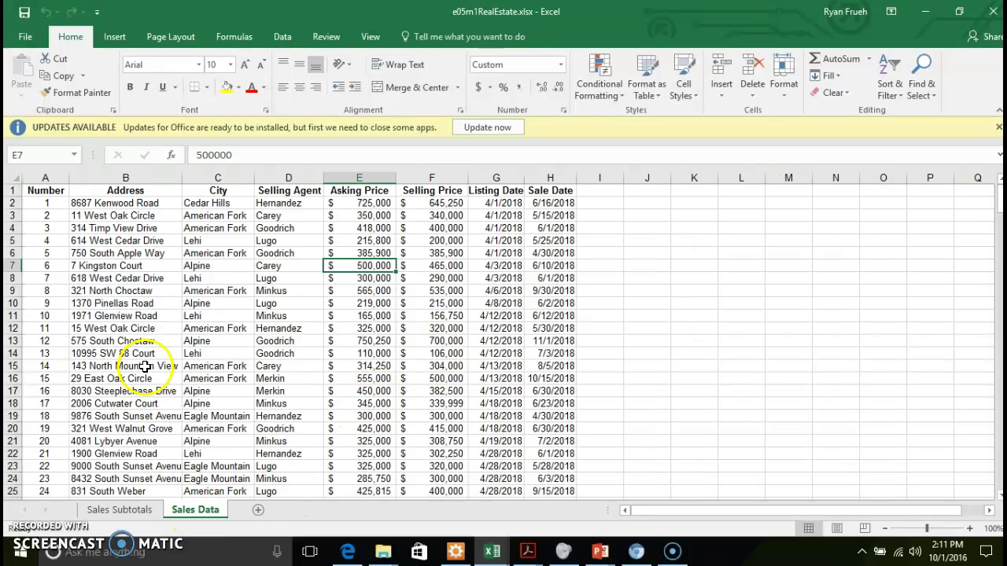
- Examine the table and PivotTable suggestions that Quick Analysis offers for the Sales Data range, then dismiss them
left_click(51, 195)
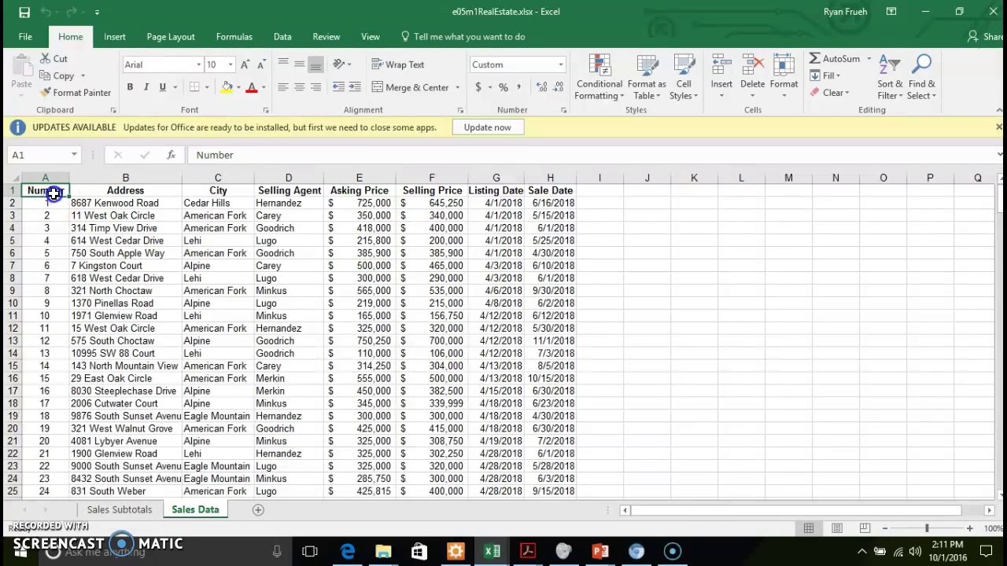
left_click_drag(54, 194, 561, 532)
left_click(392, 342)
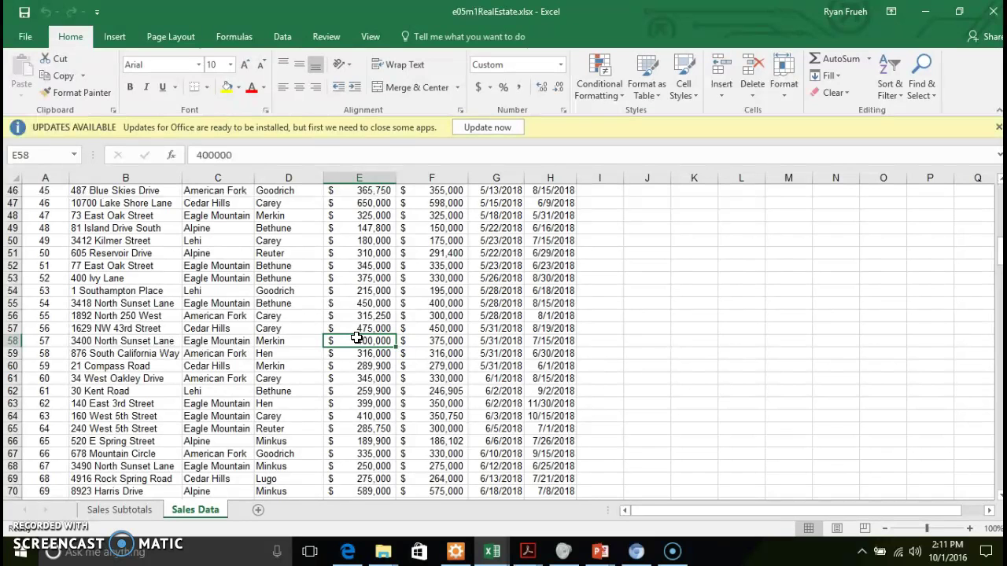
right_click(356, 337)
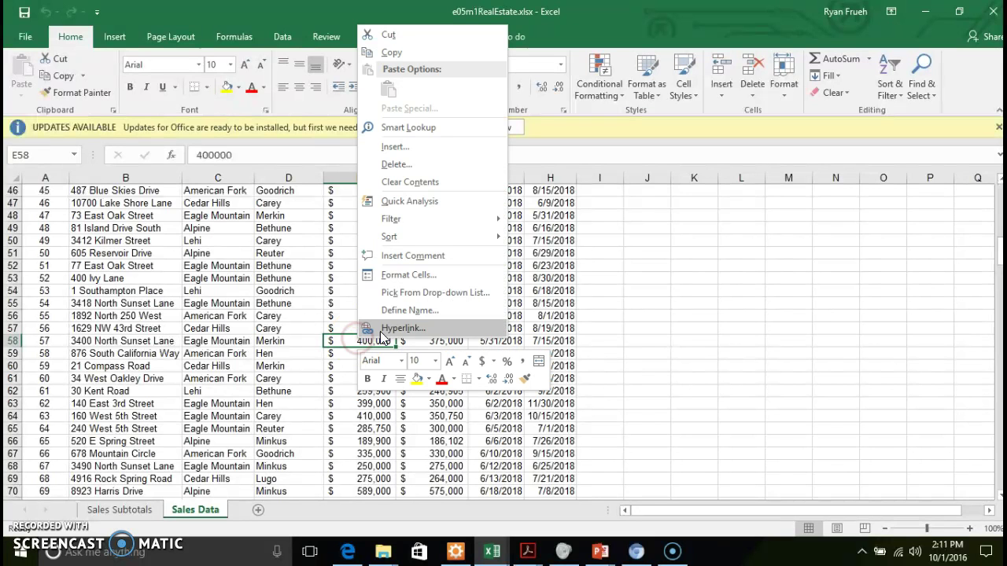
left_click(432, 203)
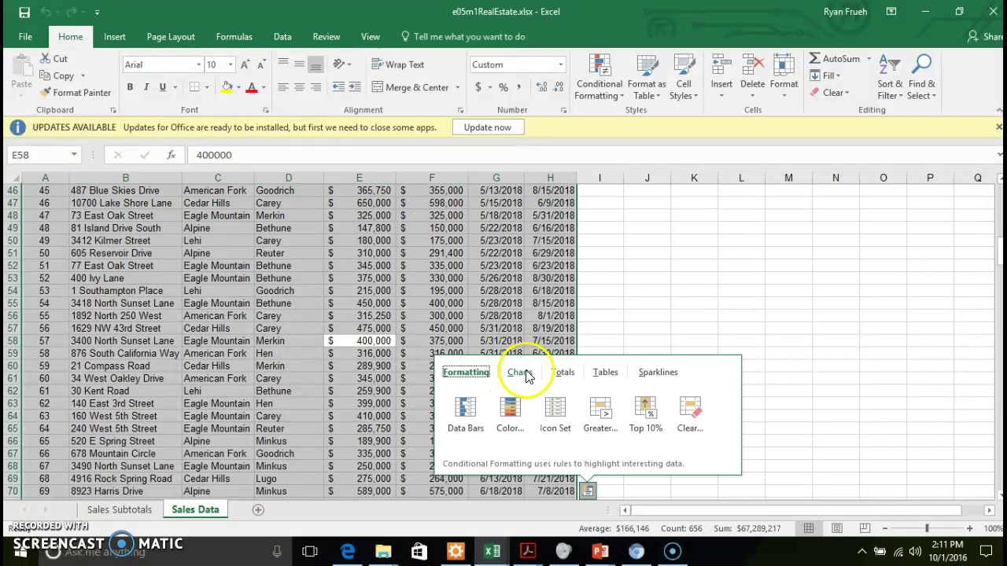
left_click(607, 375)
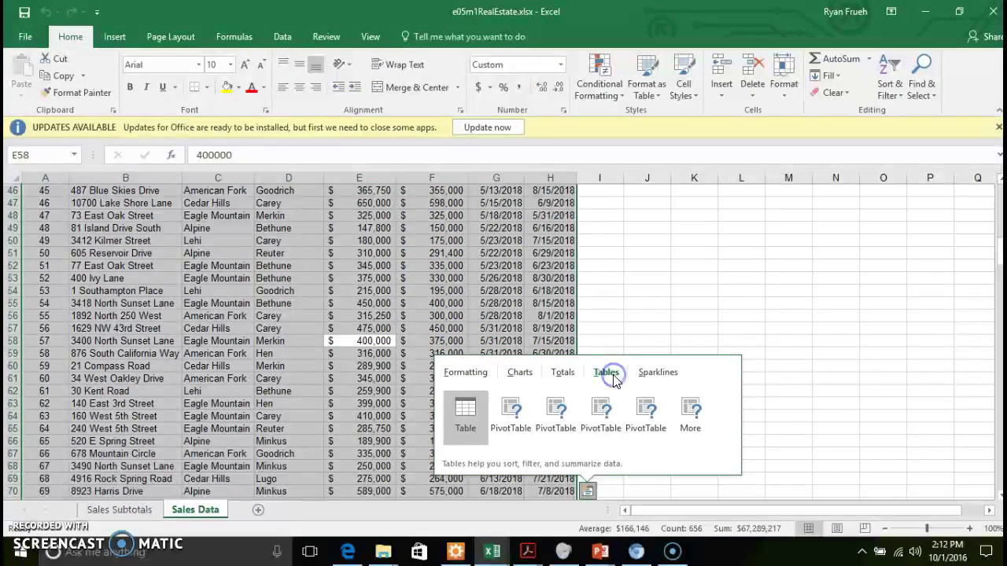
mouse_move(510, 419)
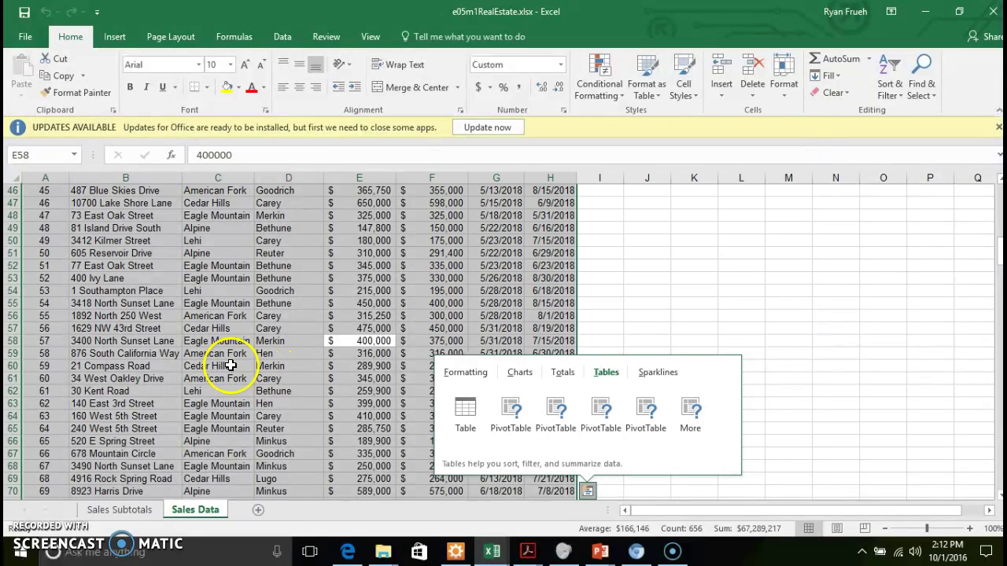
left_click(650, 277)
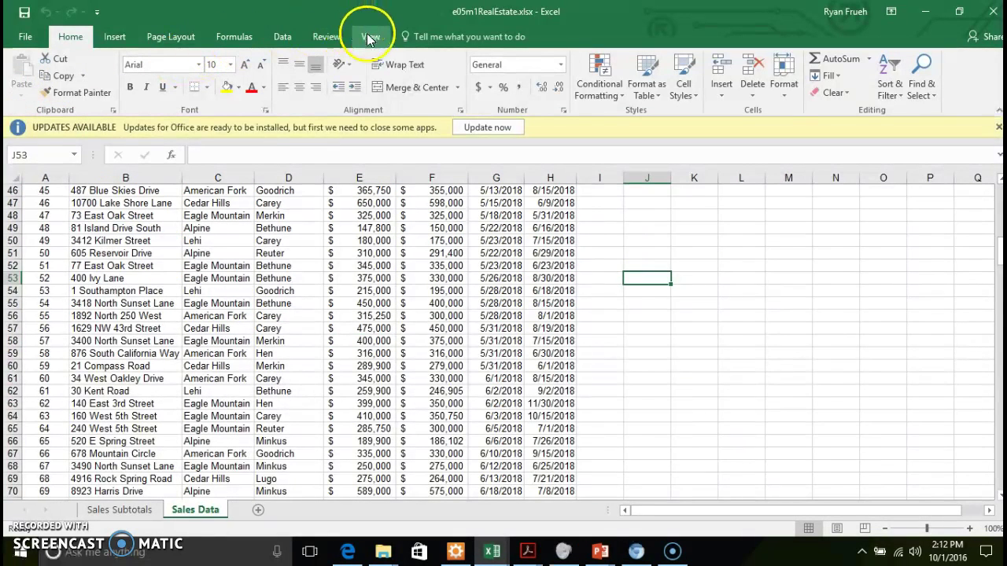
- Browse the Recommended PivotTables for the Sales Data range and close the dialog without inserting one
left_click(332, 301)
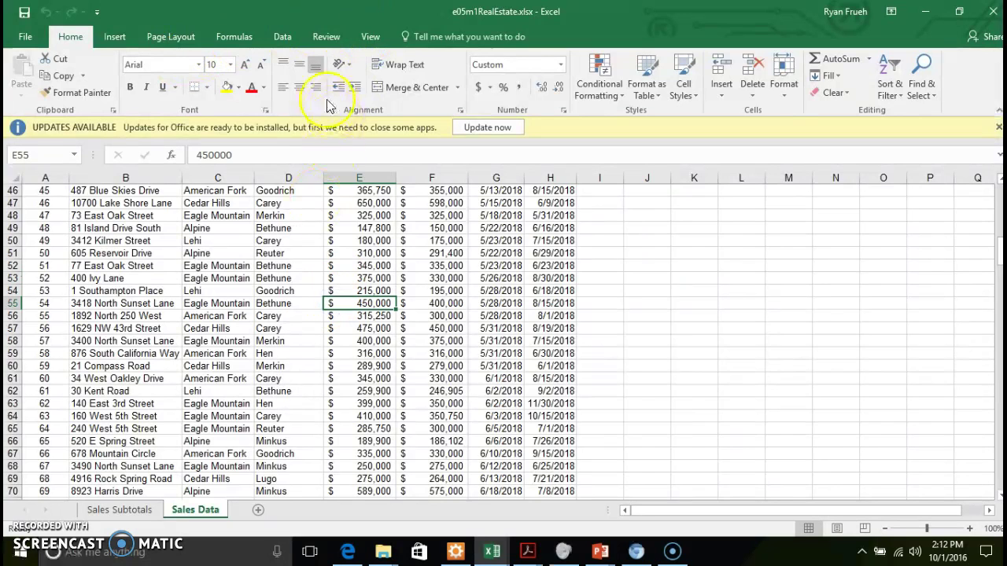
left_click(281, 37)
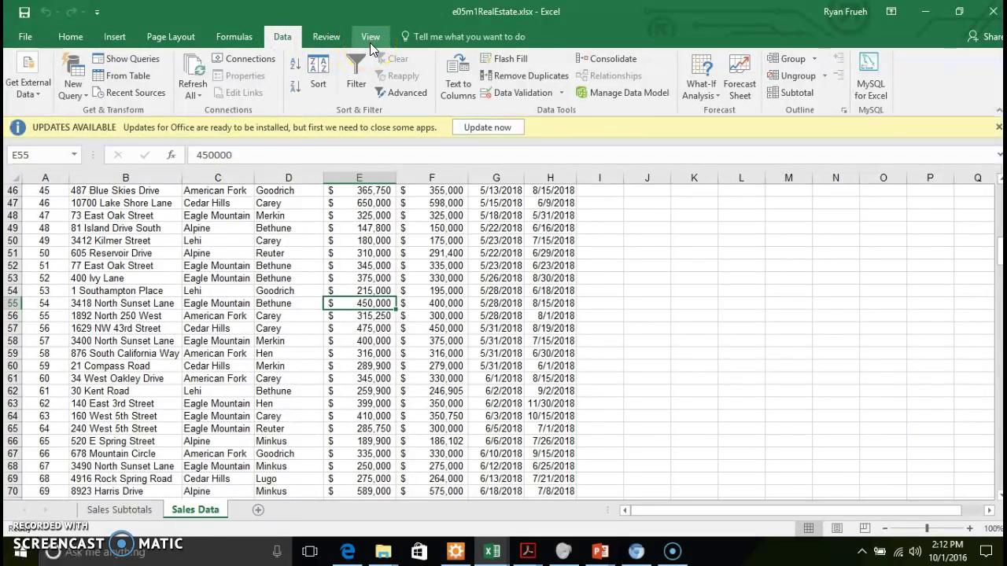
left_click(358, 63)
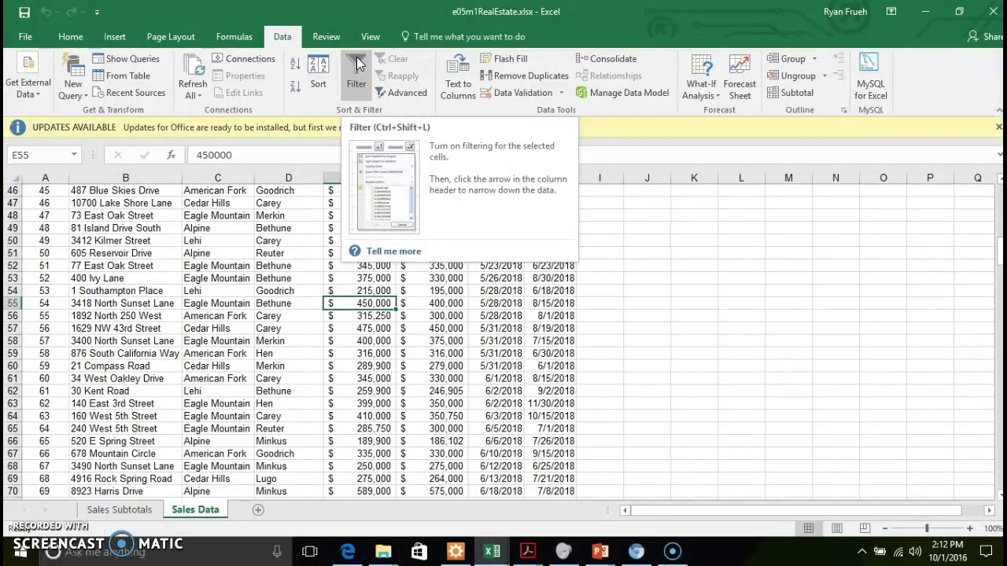
left_click(273, 290)
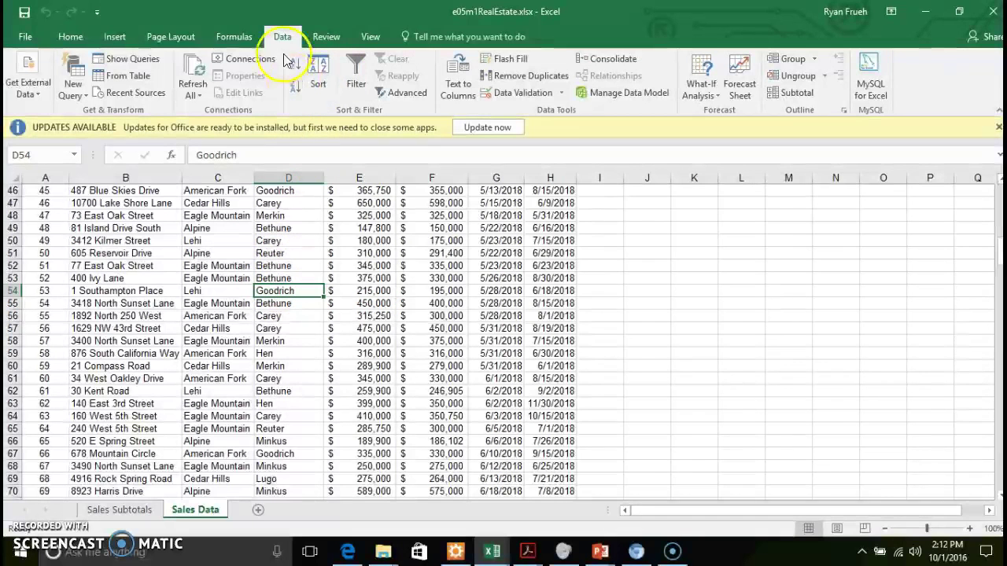
left_click(110, 37)
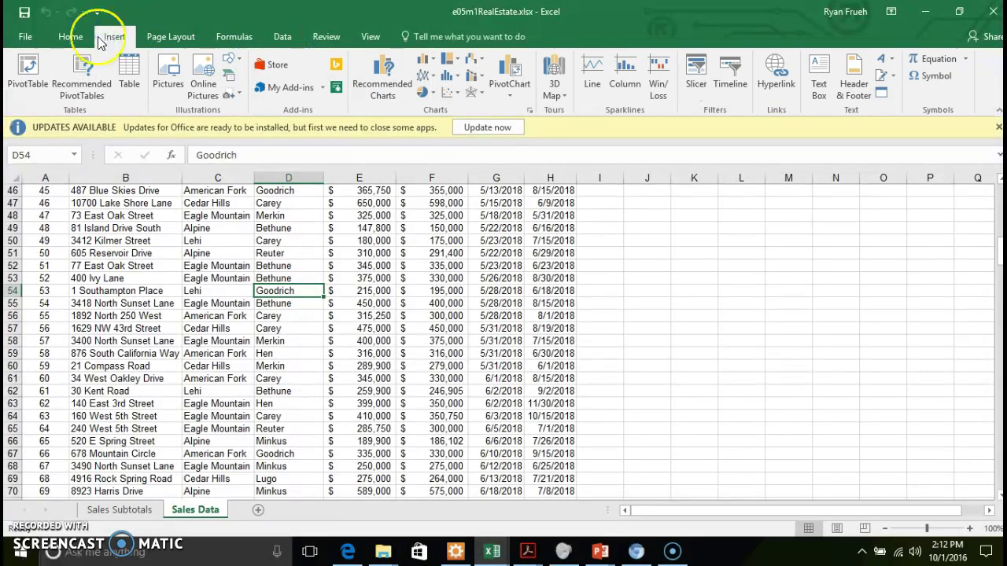
left_click(82, 85)
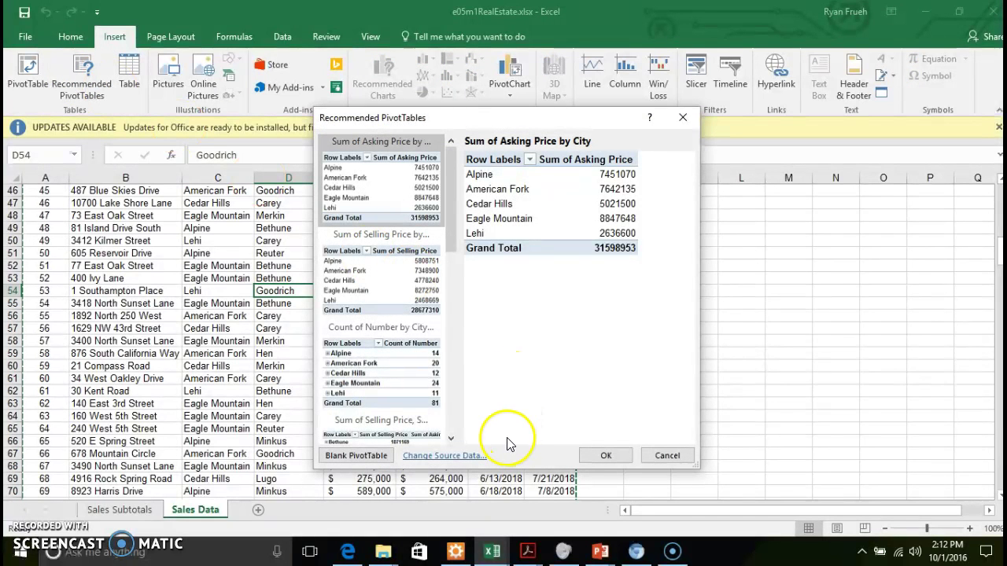
left_click(450, 235)
left_click_drag(450, 234, 453, 179)
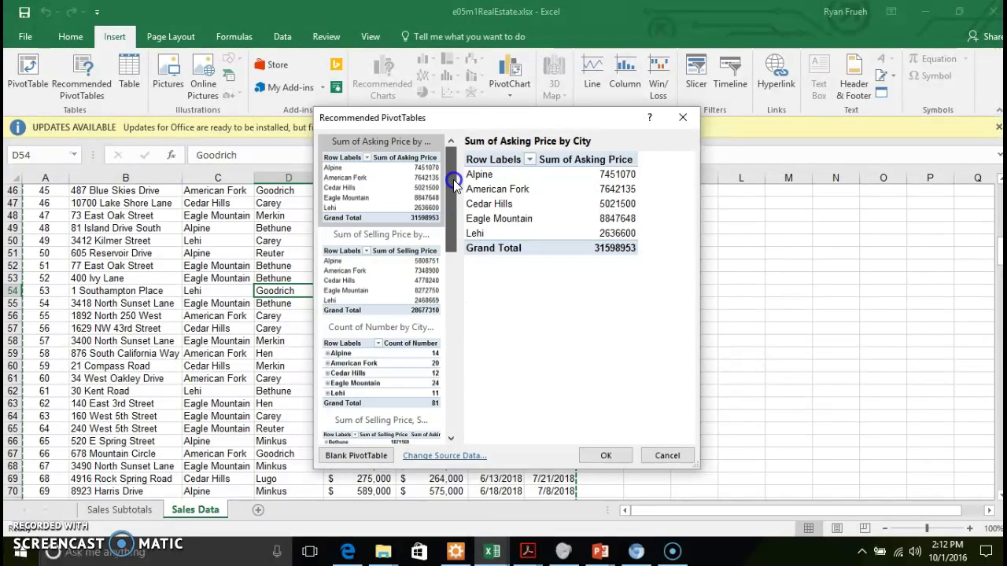
left_click(667, 456)
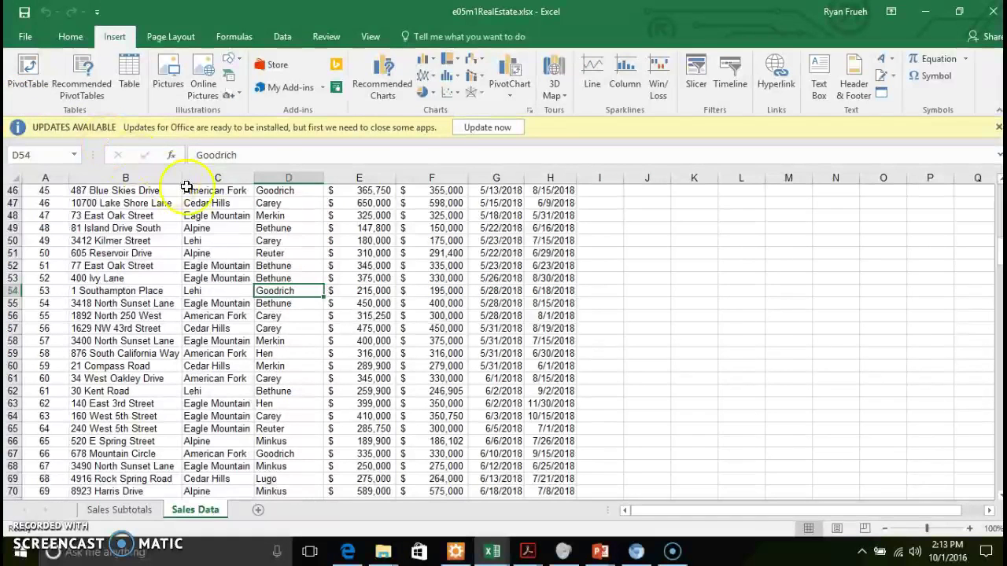
- Review the Create PivotTable options from empty cell N53 on Sales Data, then cancel
left_click(822, 279)
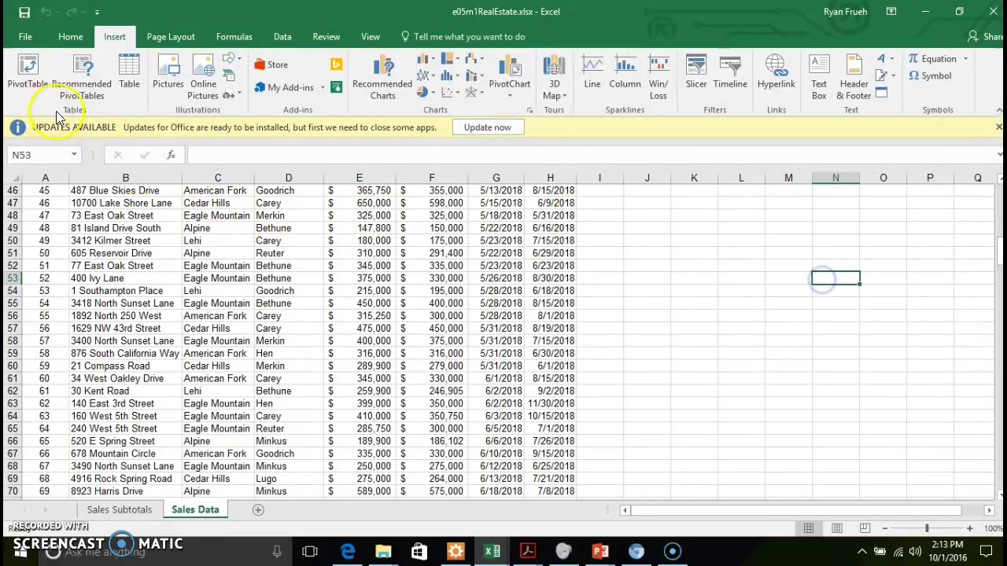
left_click(26, 83)
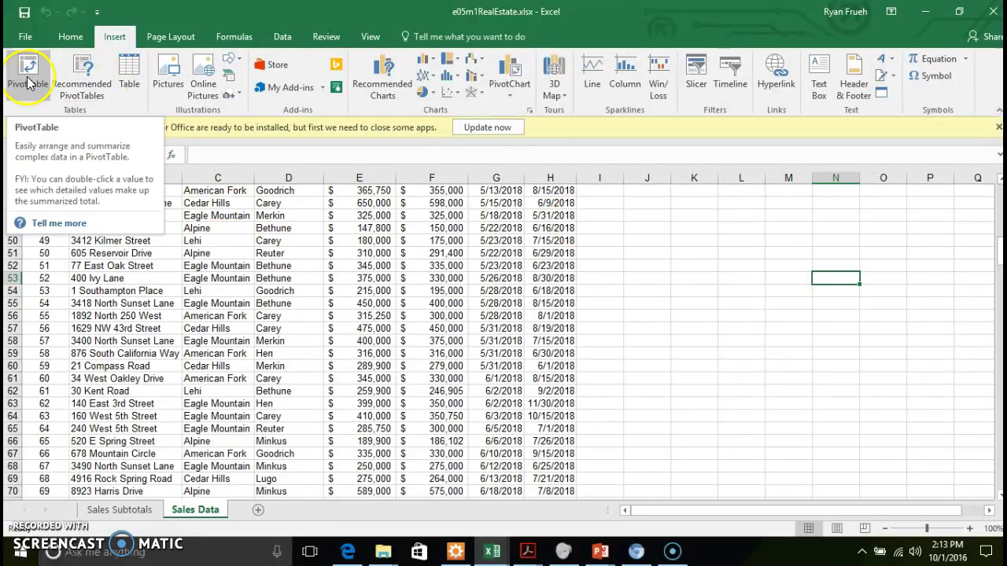
left_click(27, 81)
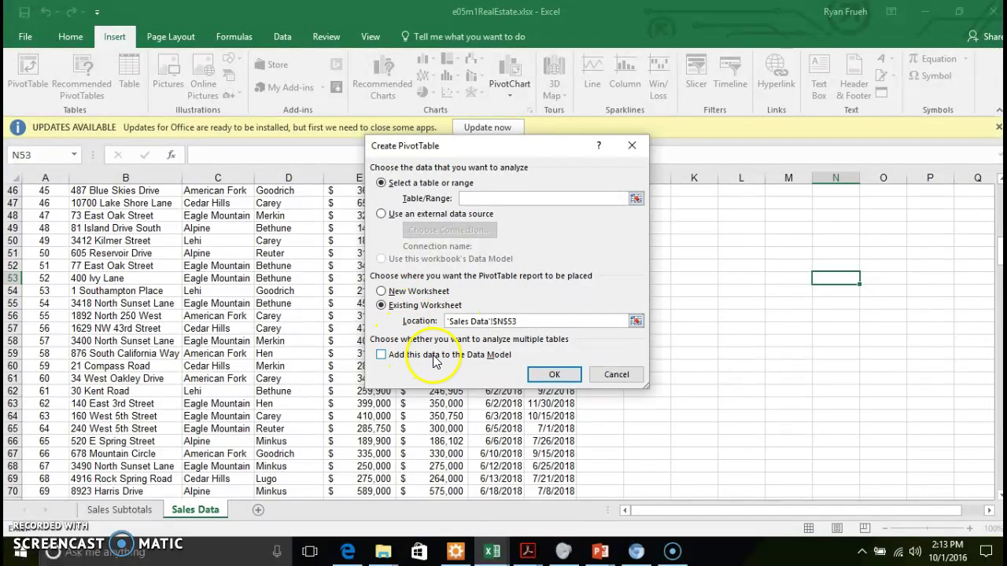
left_click(617, 375)
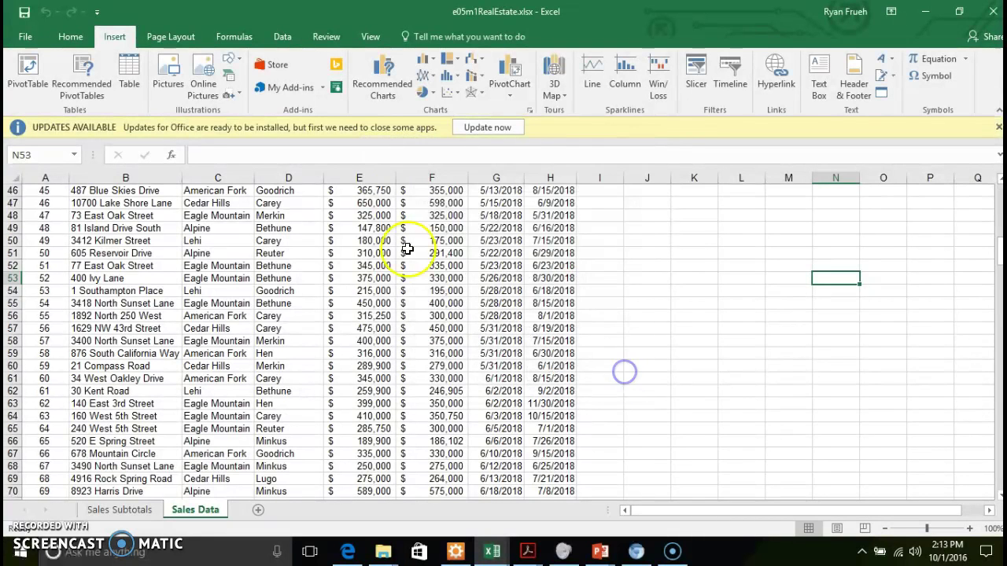
- Use Quick Analysis on the sales data to create the suggested PivotTable of Selling Price, Asking Price and Count of Number by Selling Agent
left_click(176, 222)
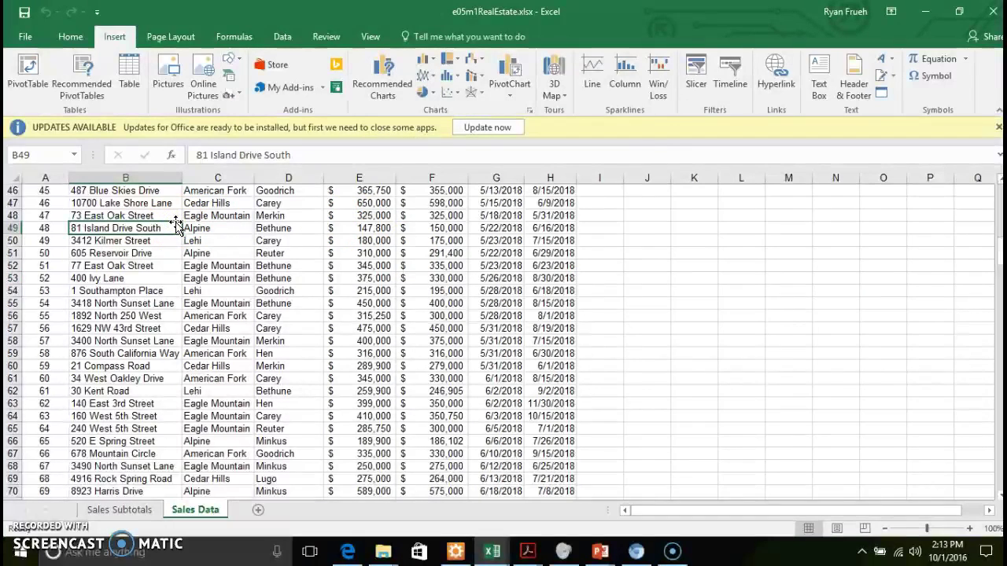
left_click(161, 228)
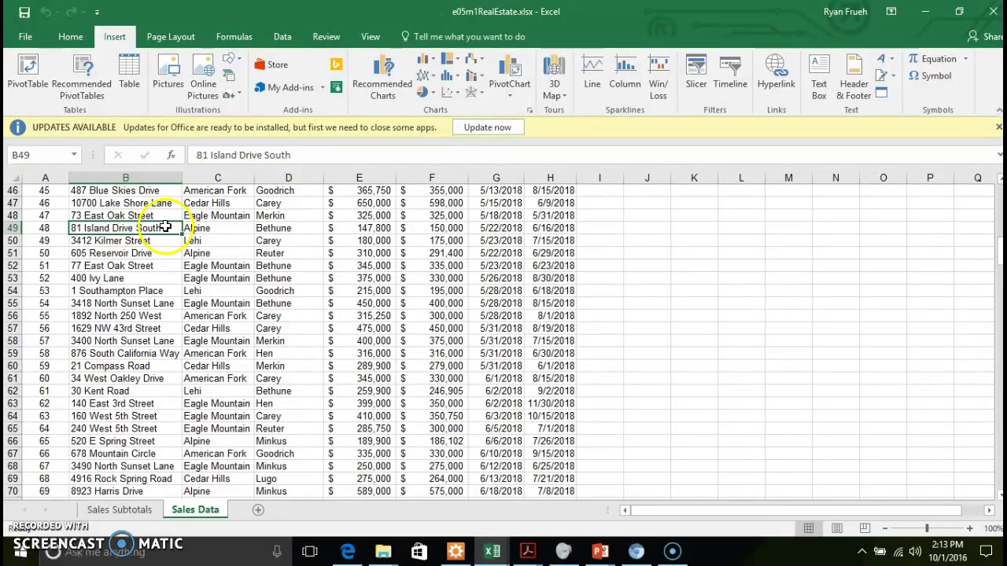
right_click(161, 229)
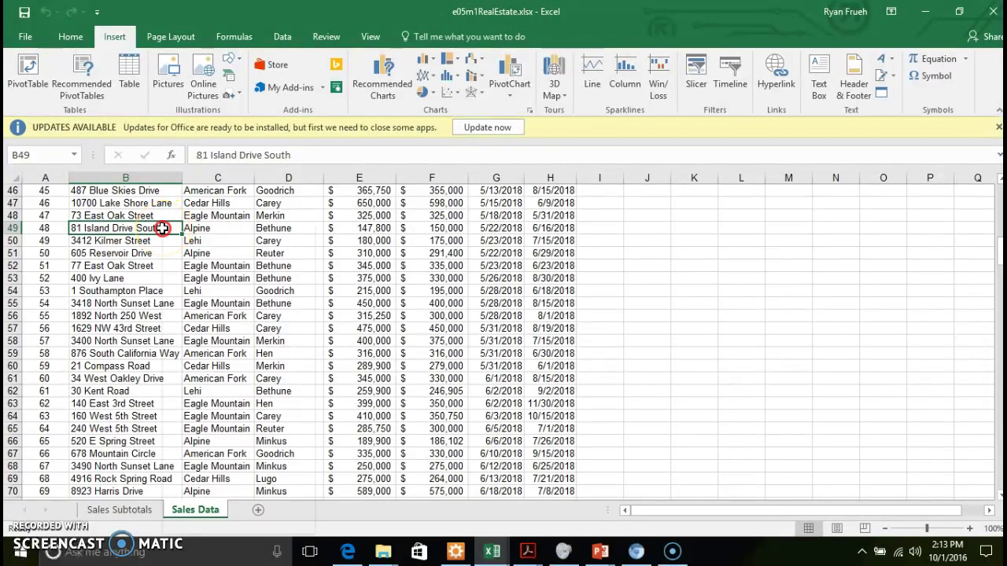
left_click(223, 397)
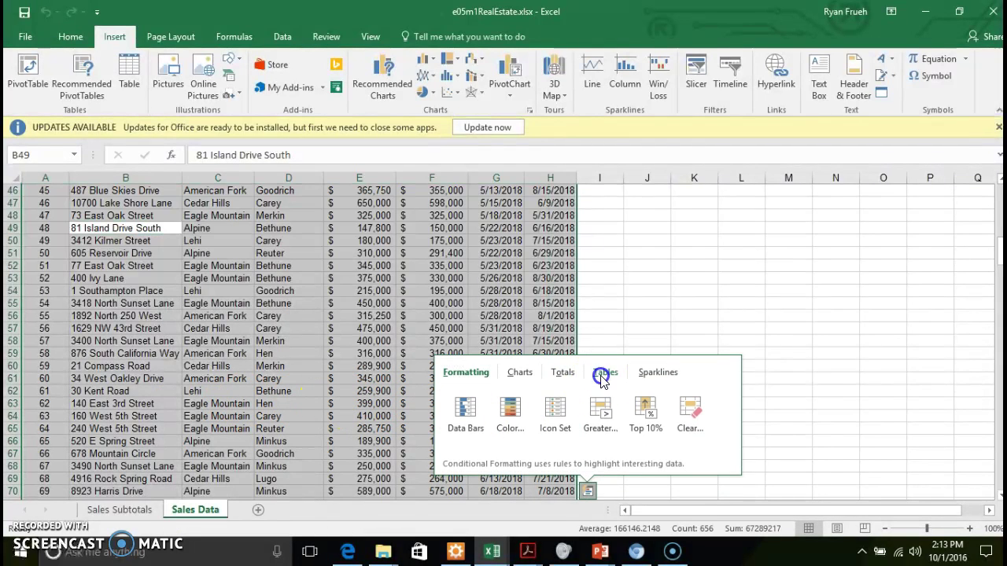
left_click(605, 374)
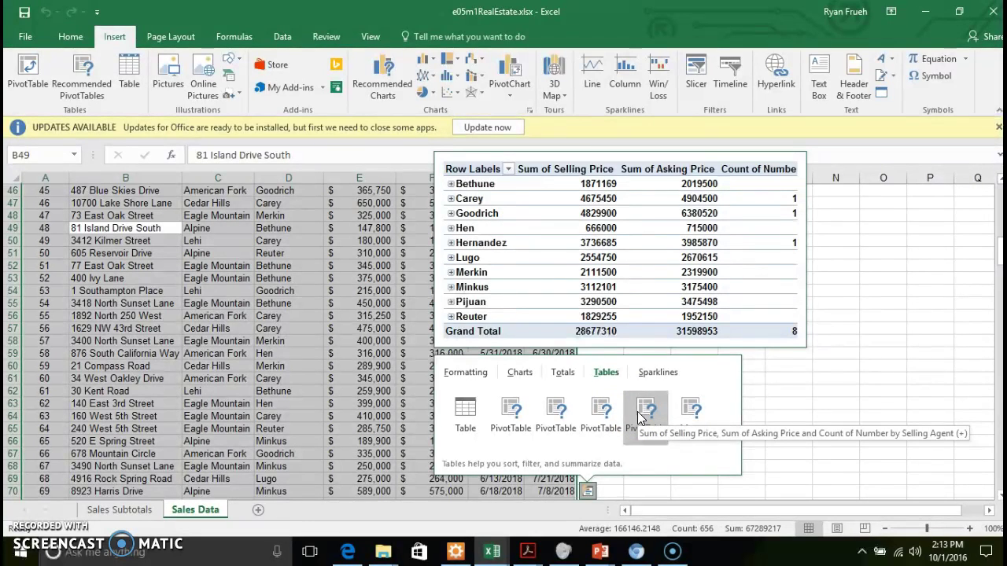
left_click(641, 416)
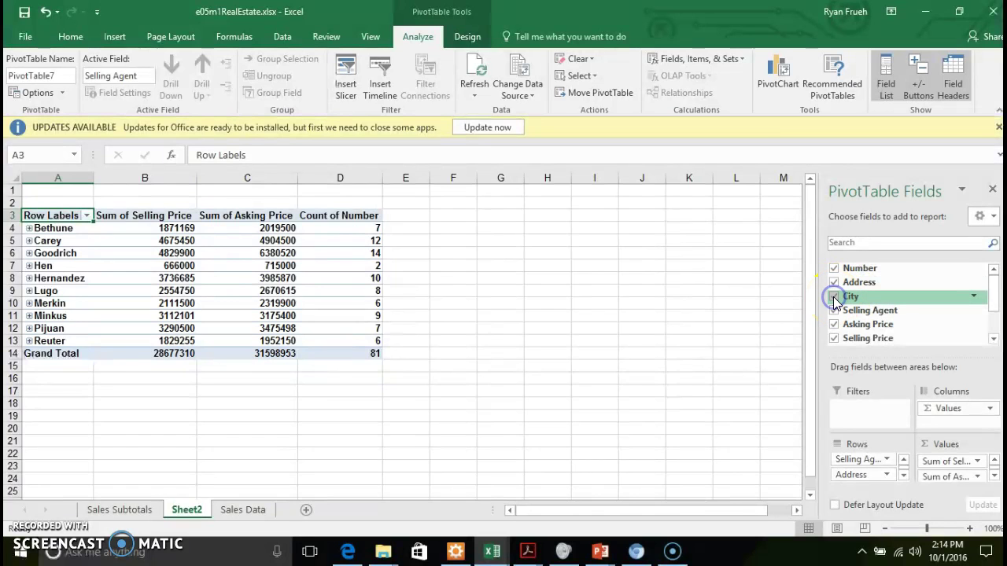
- Expand the first selling agent's rows and remove the City and Asking Price fields from the PivotTable
left_click(29, 228)
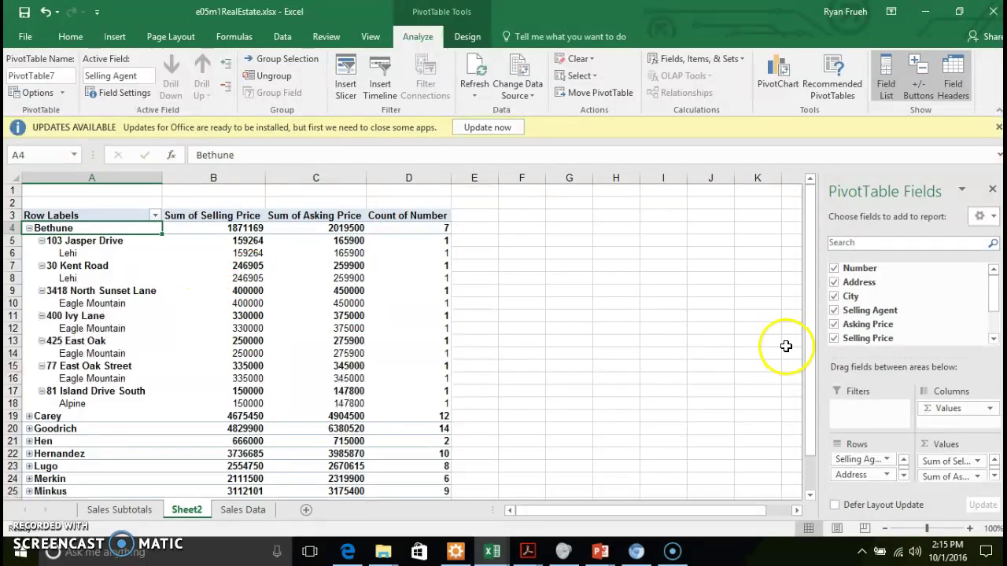
left_click(833, 297)
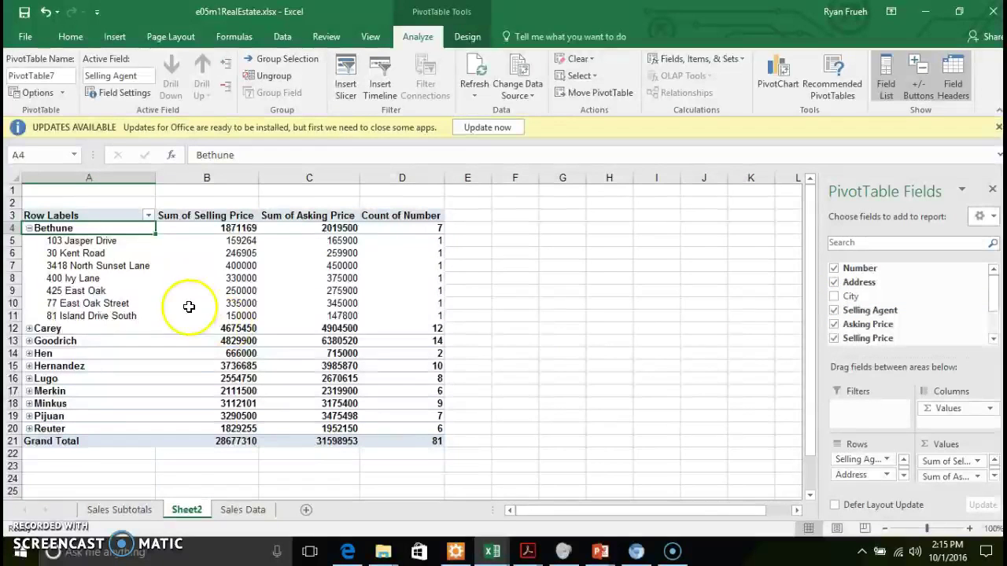
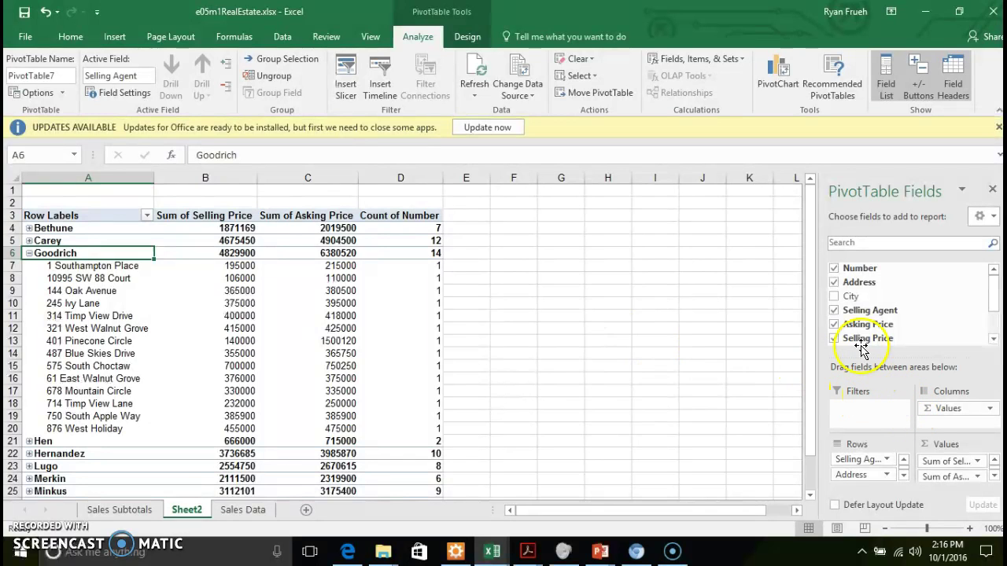
mouse_move(995, 294)
left_mouse_down()
mouse_move(996, 321)
mouse_move(995, 283)
left_mouse_up()
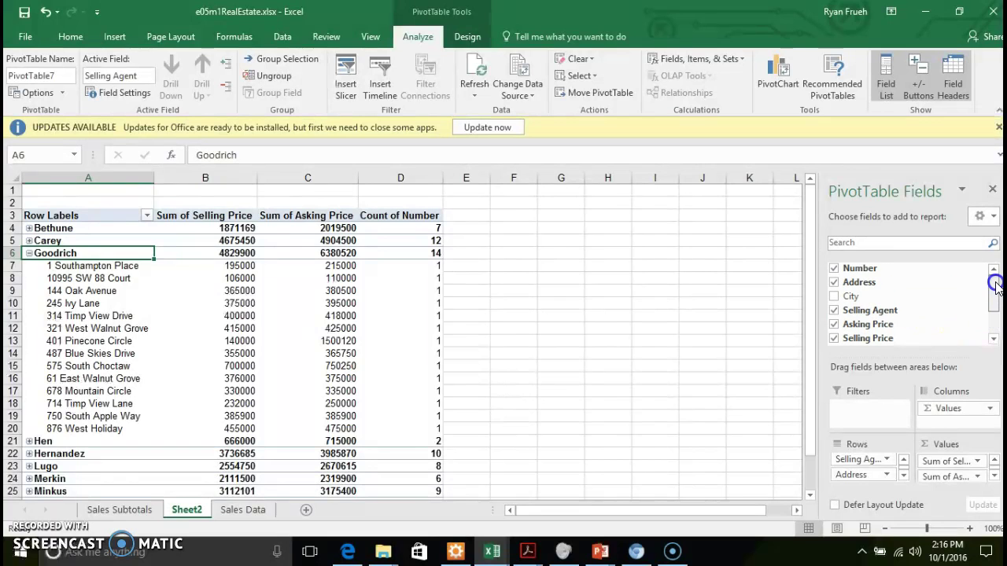
left_click(834, 325)
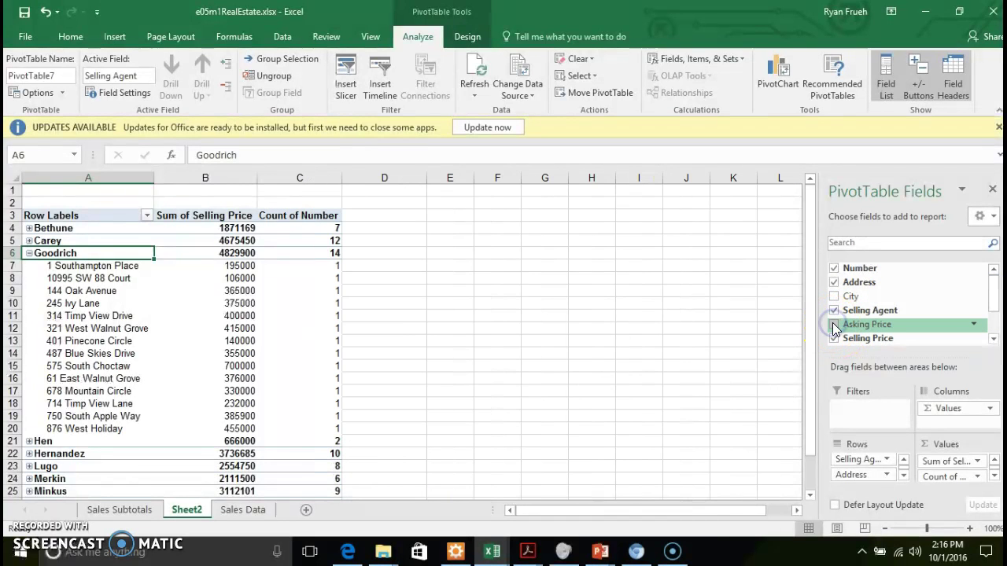
- Add the Asking Price field back to the PivotTable, and remove and re-add Selling Agent to nest it under Address
left_click(835, 339)
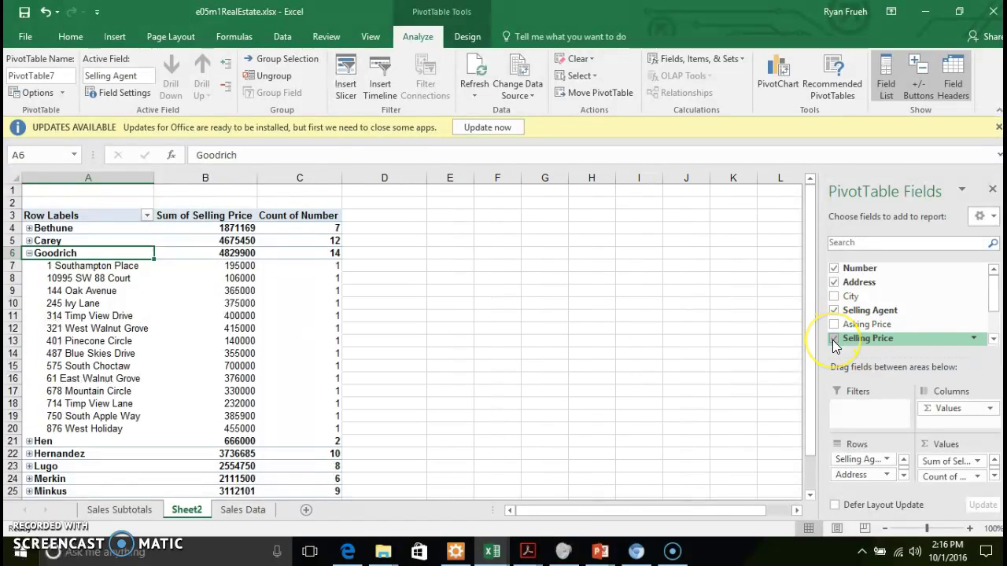
left_click(834, 325)
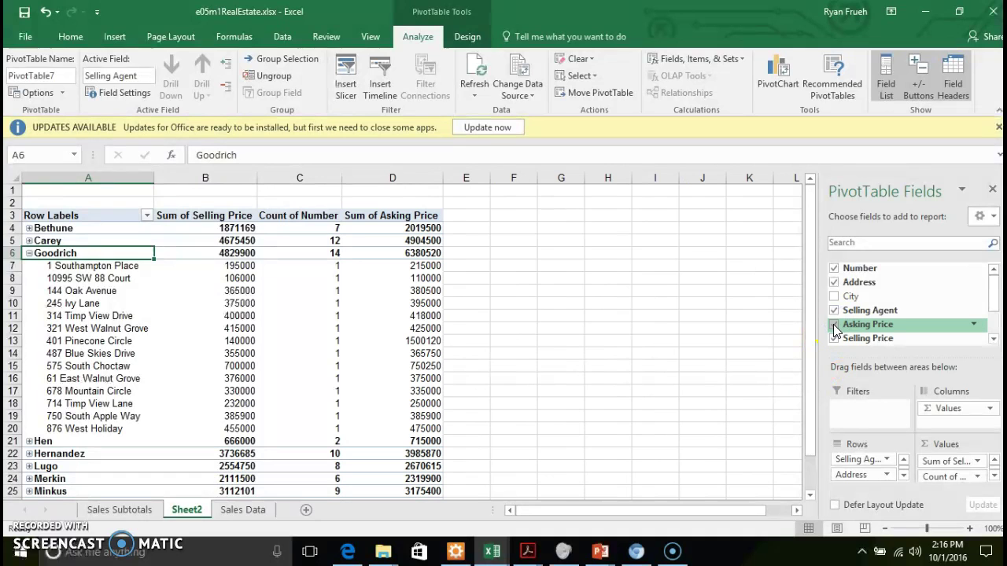
left_click(834, 311)
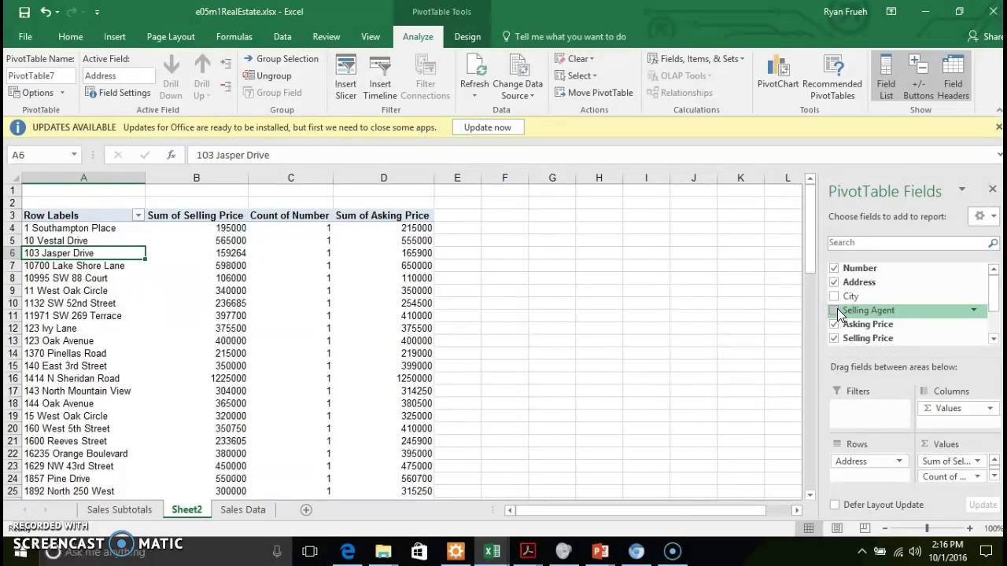
left_click(835, 310)
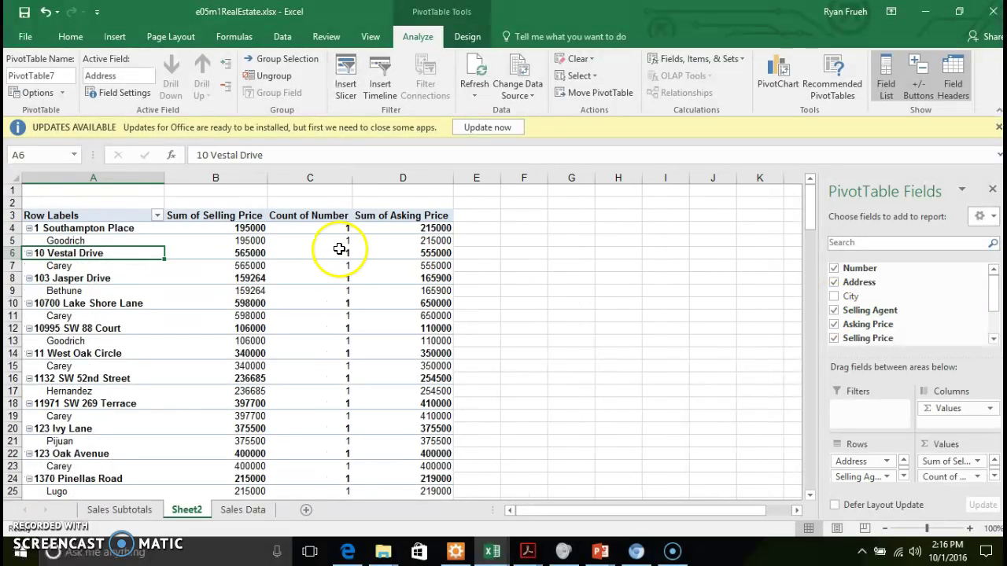
- Review the Count of Number and Sum of Asking Price headers and the move options for the Address row field without changing anything
left_click(838, 275)
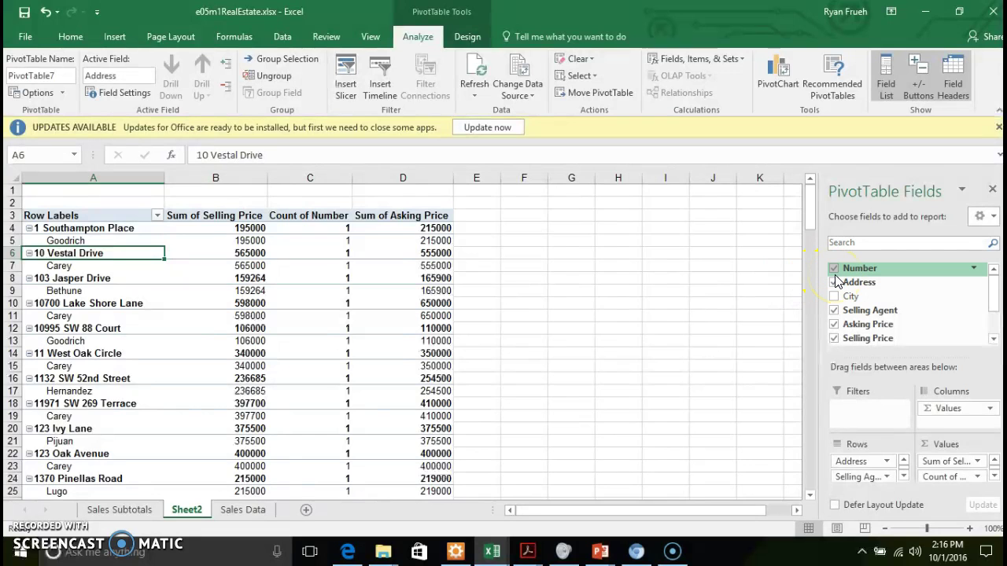
left_click(387, 218)
left_click_drag(387, 218, 319, 217)
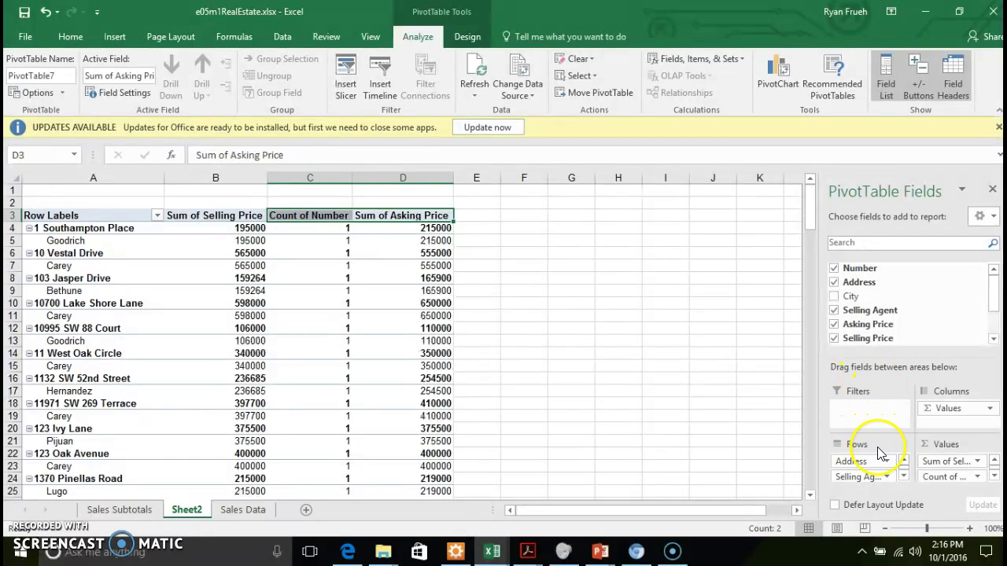
mouse_move(883, 456)
left_mouse_down()
mouse_move(904, 464)
mouse_move(892, 467)
left_mouse_up()
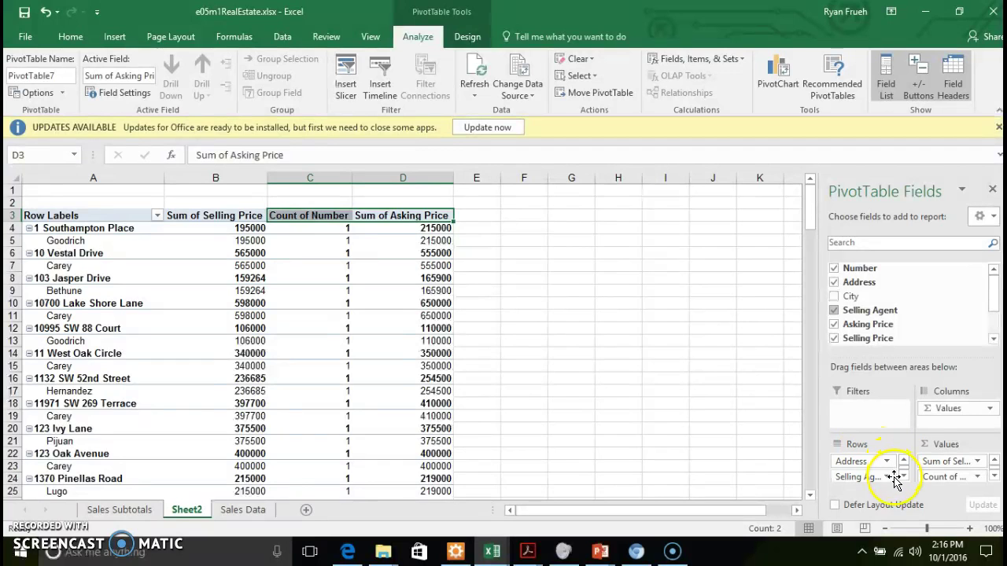
left_click(887, 463)
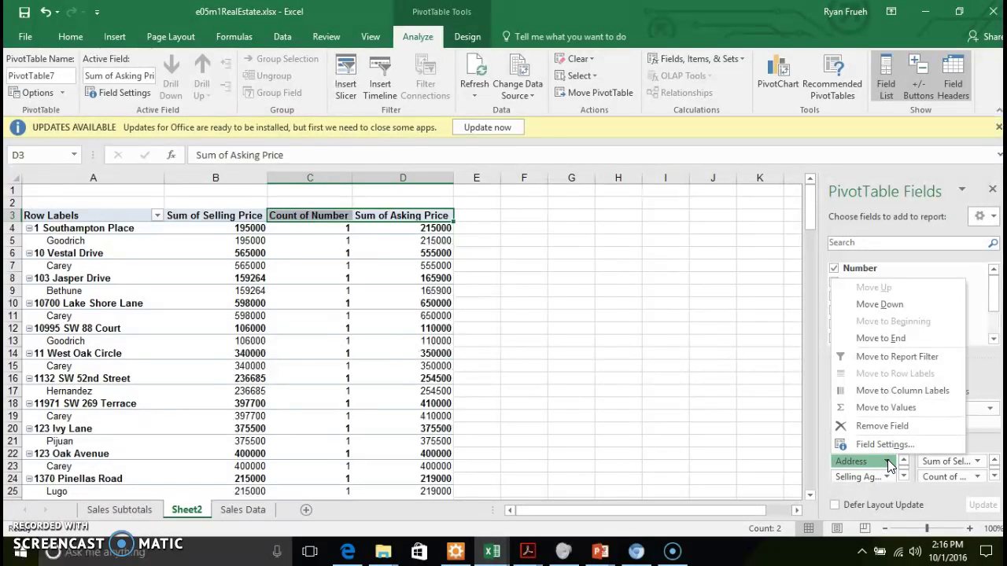
left_click(797, 415)
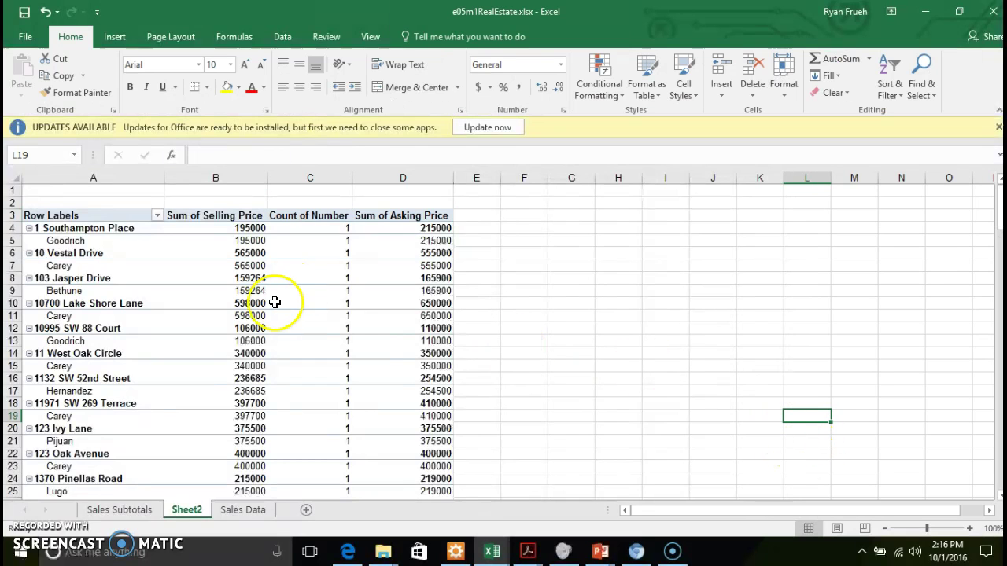
- Drill down into the Count of Number value in C10 to list its source record on a new sheet, and return to Sheet2
double_click(302, 303)
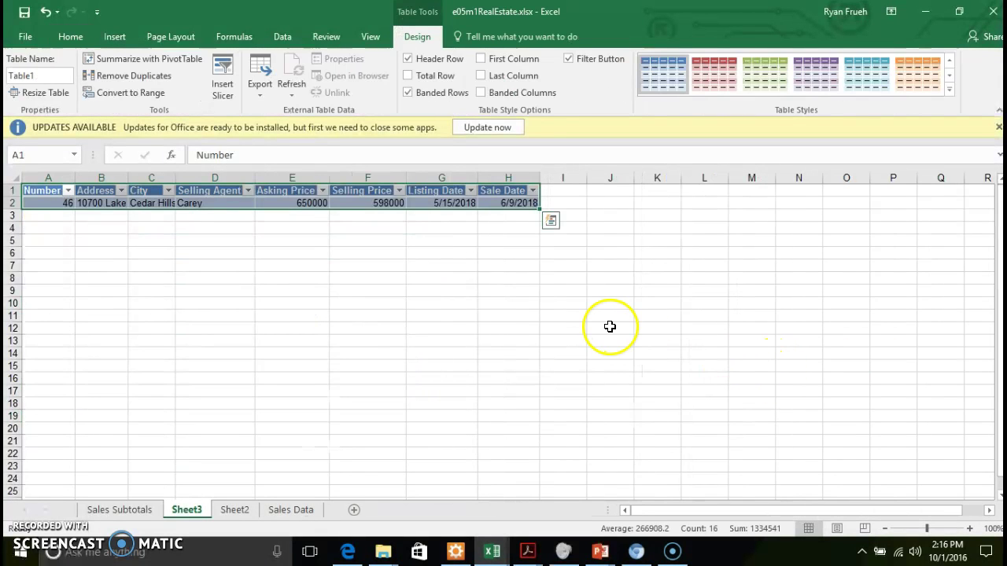
left_click(441, 275)
left_click(446, 201)
left_click(446, 193)
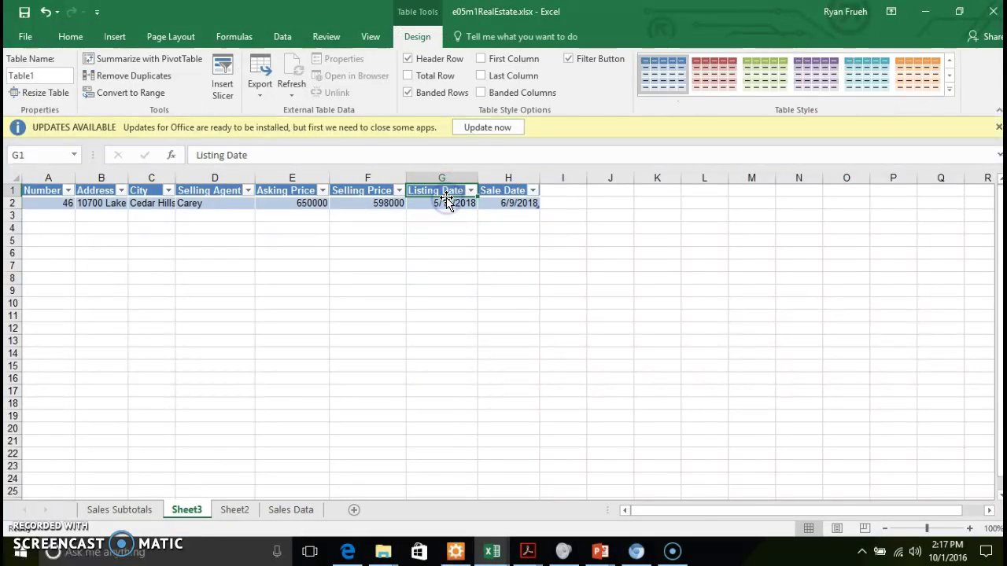
left_click(233, 510)
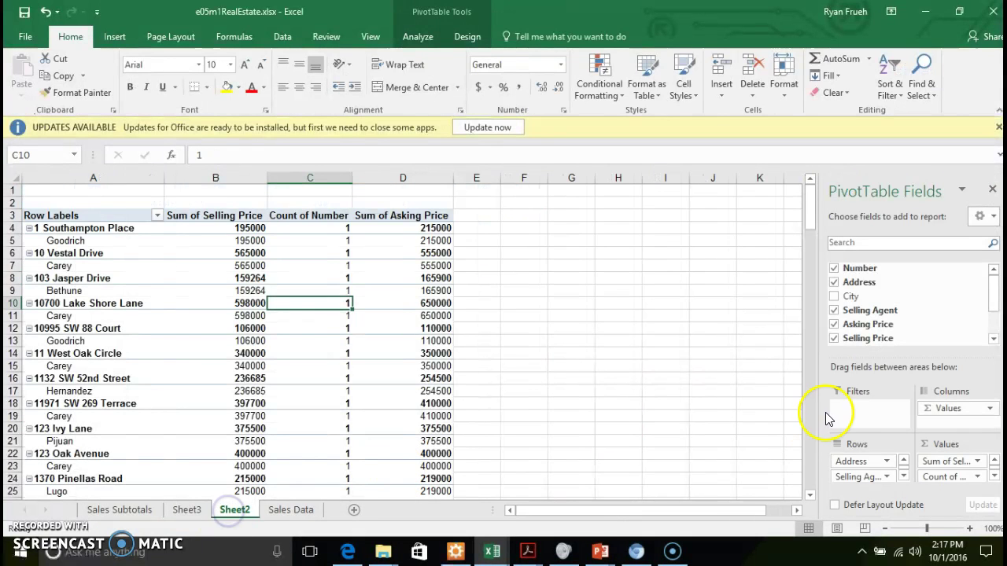
- Move the Selling Agent row field up above Address and collapse the expanded agent's property rows
left_click(887, 465)
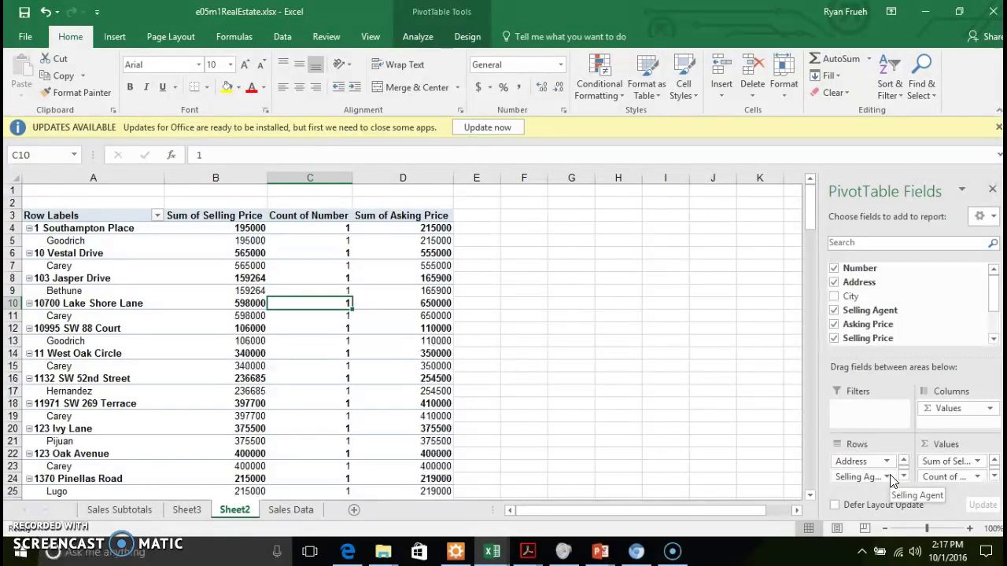
left_click(887, 480)
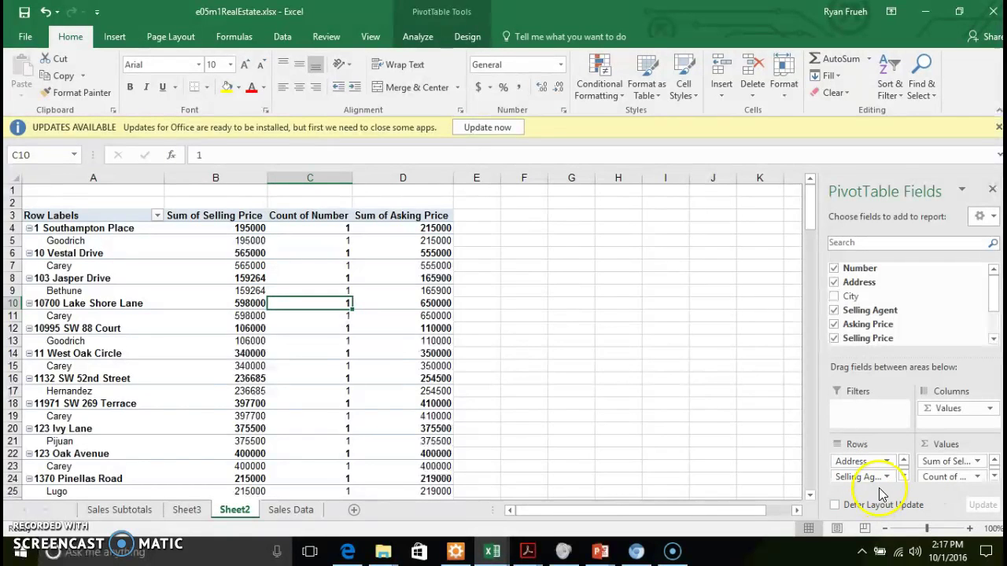
left_click(889, 477)
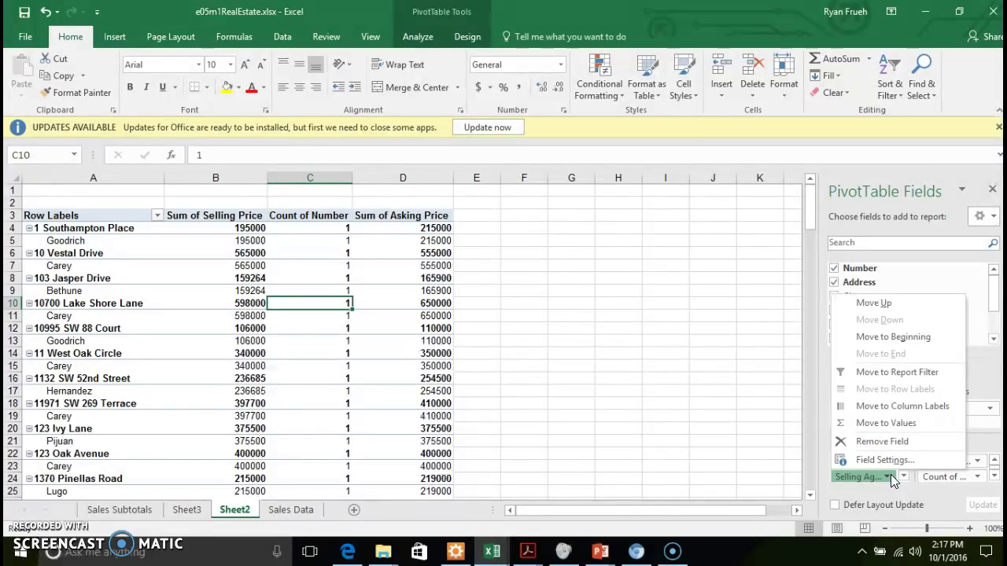
left_click(891, 475)
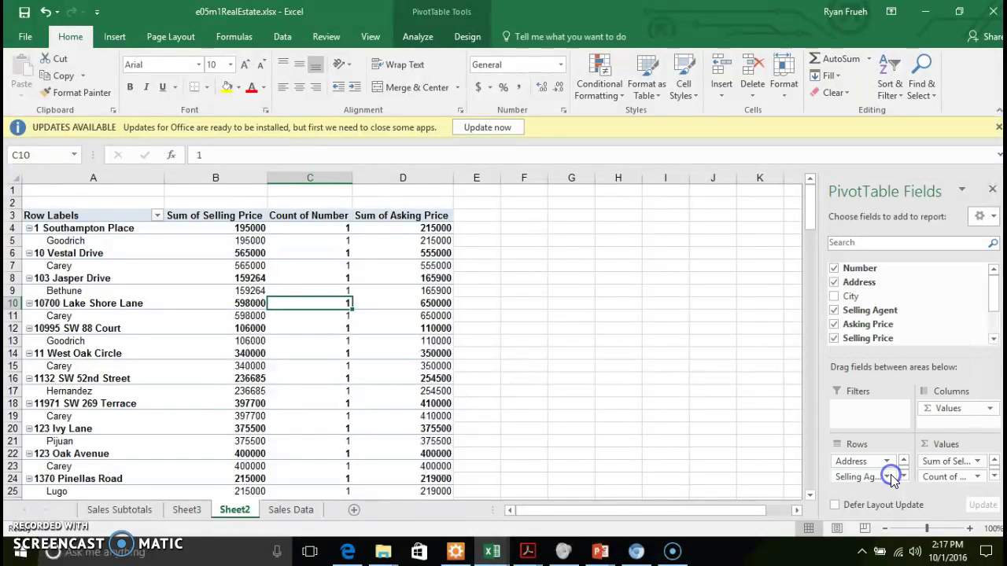
left_click(890, 476)
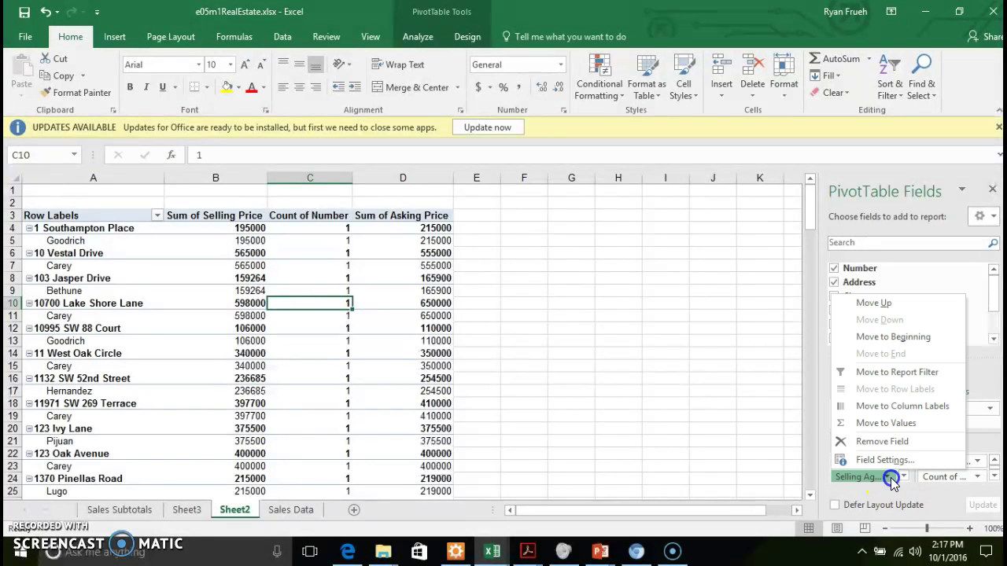
left_click(871, 305)
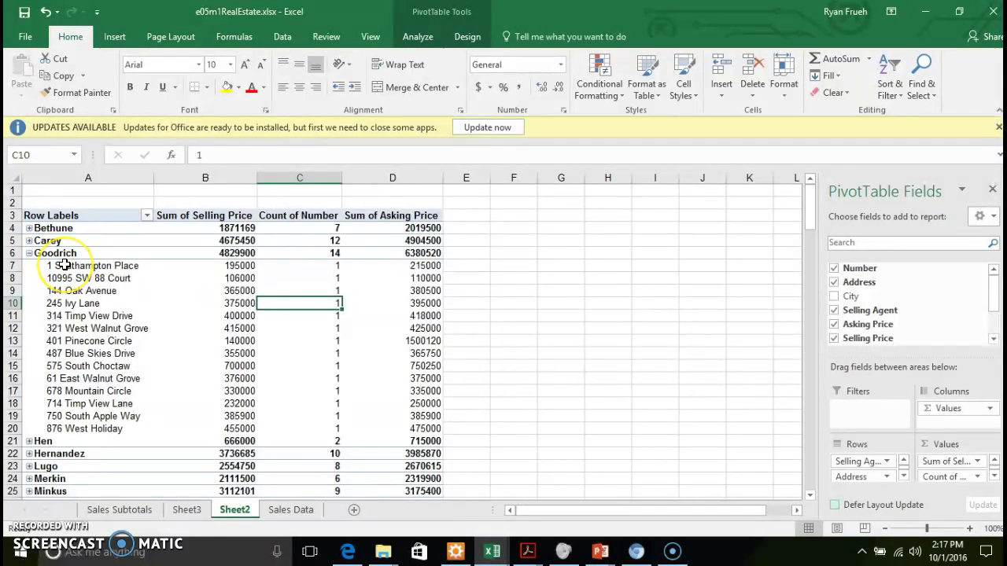
left_click(29, 253)
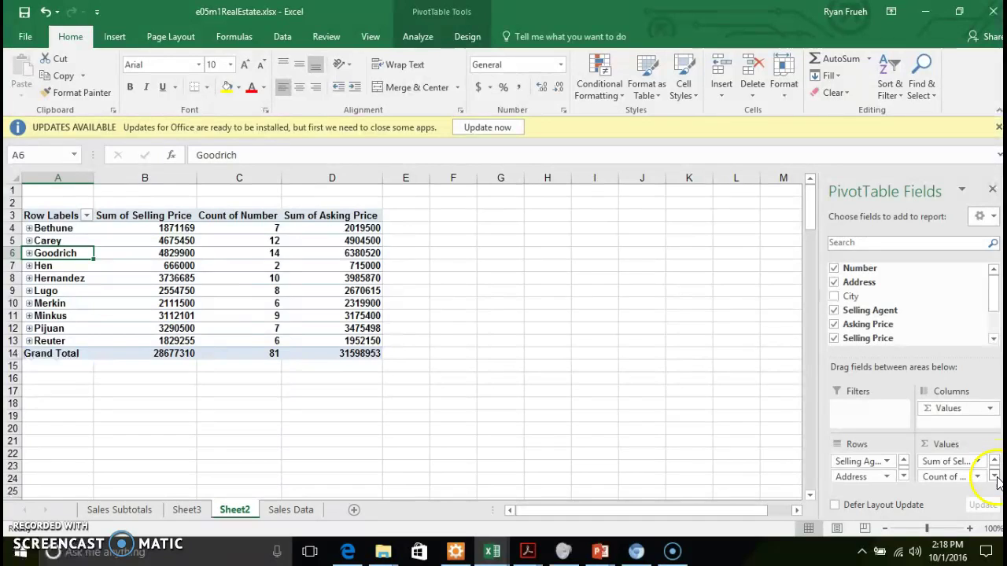
- Move Count of Number to the beginning of the PivotTable's value fields
left_click(994, 477)
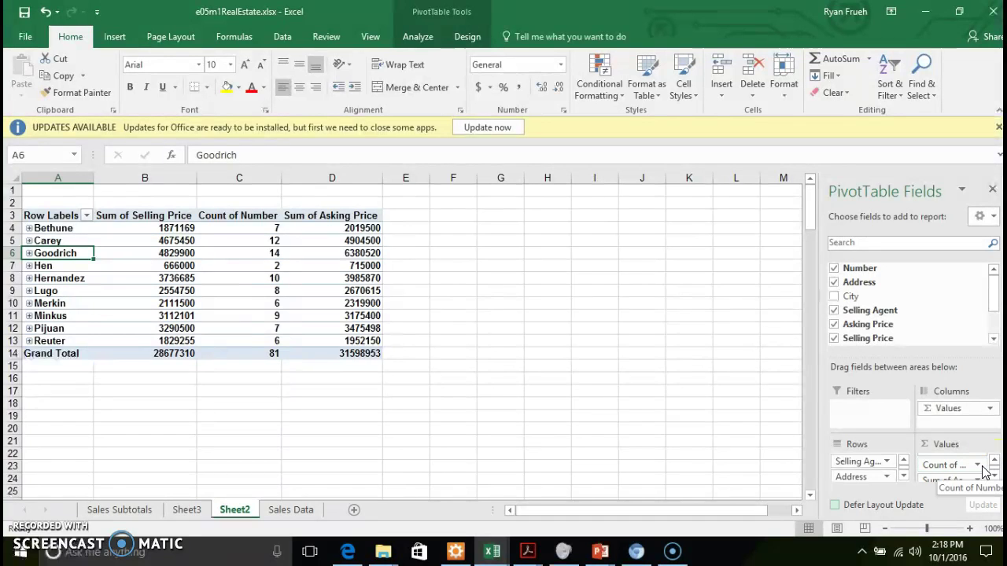
left_click(978, 465)
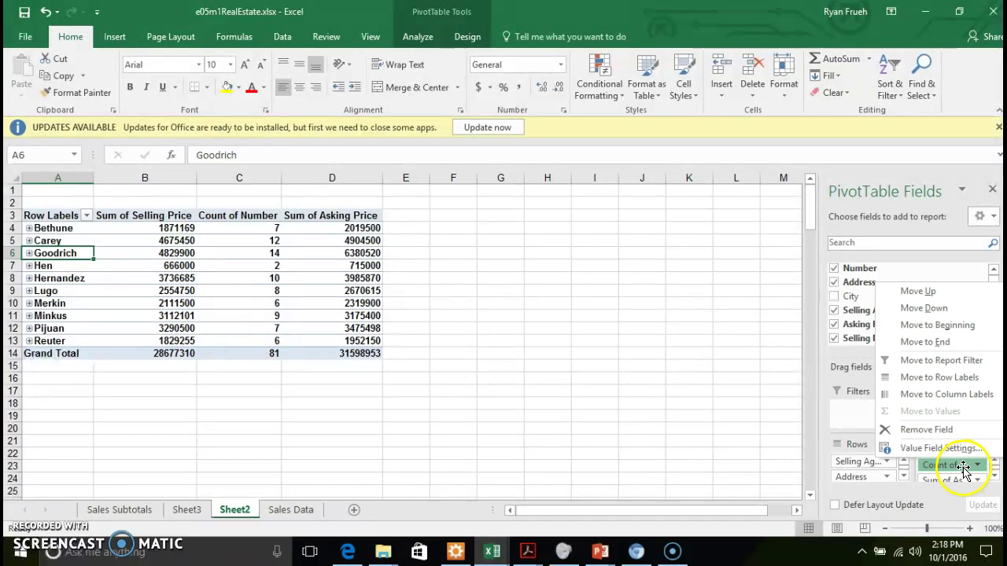
left_click(936, 325)
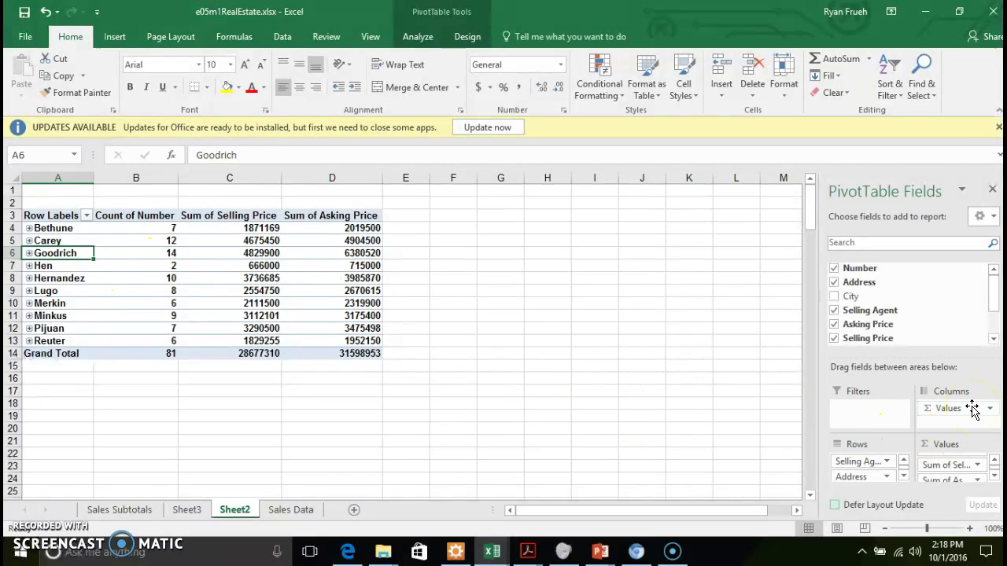
left_click_drag(970, 409, 613, 435)
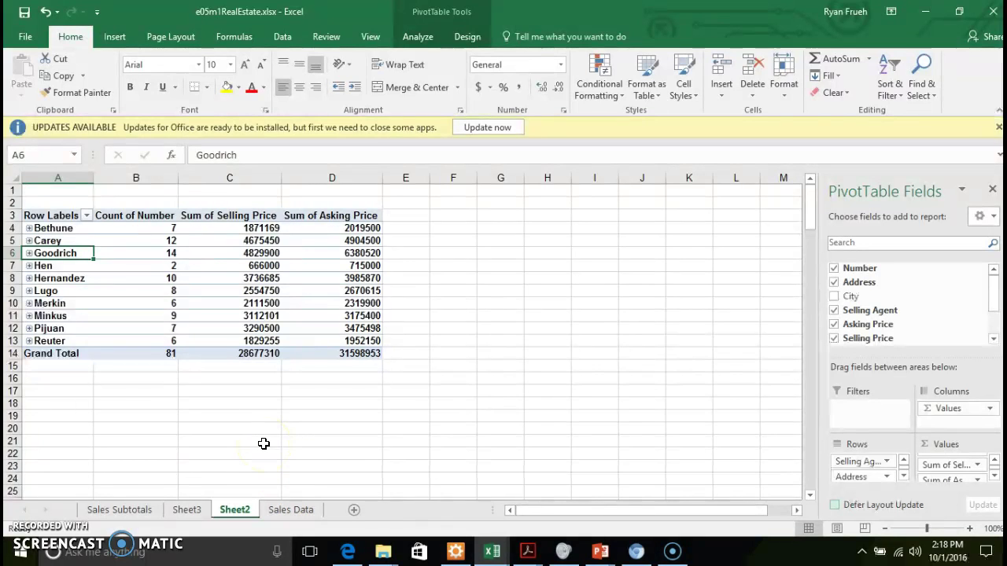
- Refresh all of the workbook's PivotTable data from a cell inside the PivotTable on Sheet2
left_click(309, 320)
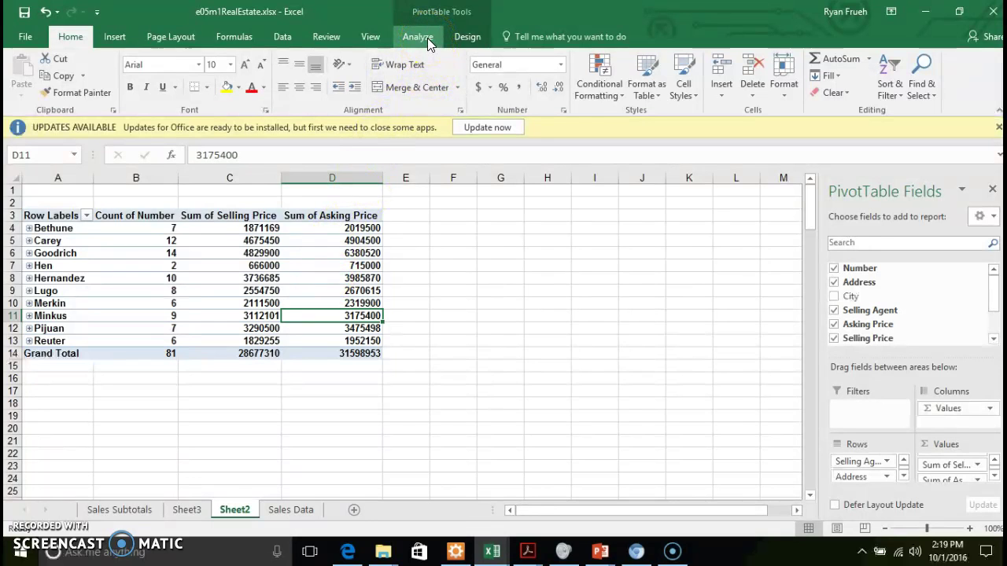
left_click(428, 37)
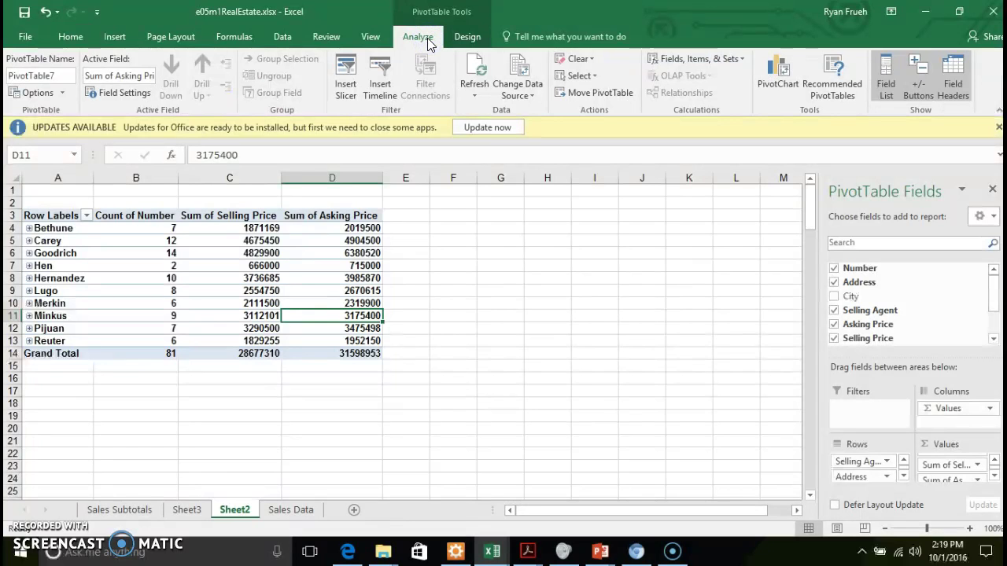
left_click(476, 95)
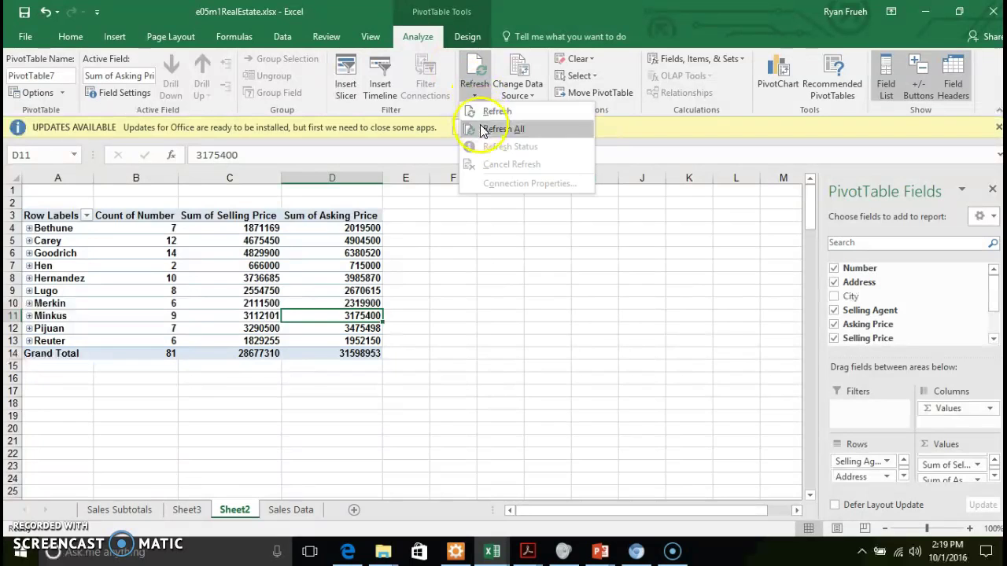
left_click(483, 131)
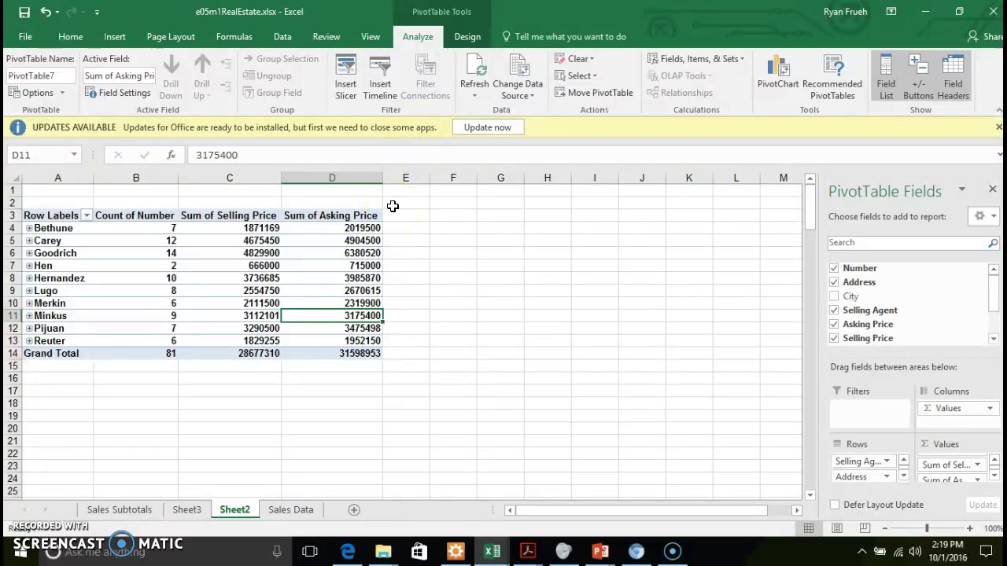
left_click(304, 513)
mouse_move(300, 278)
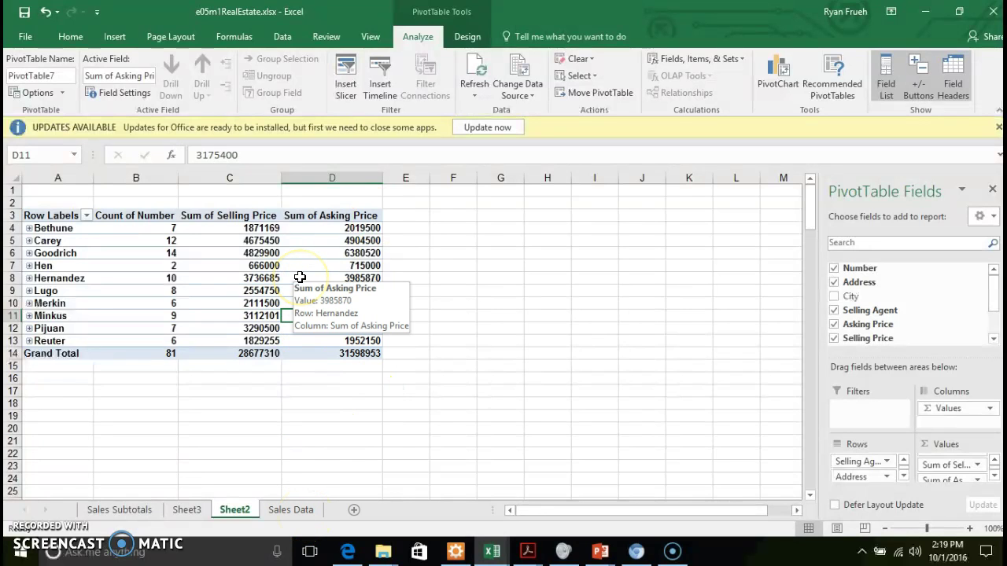